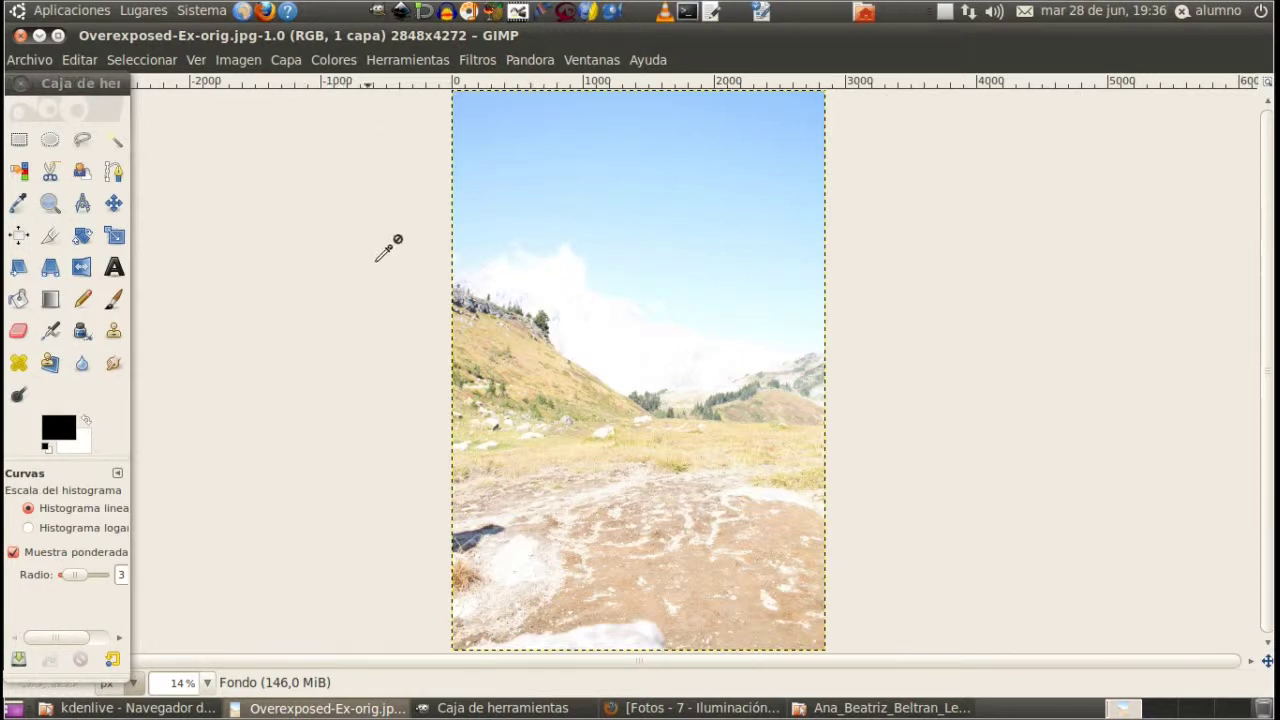
Step: Open the Colours > Curves dialog for the overexposed mountain image
click(334, 60)
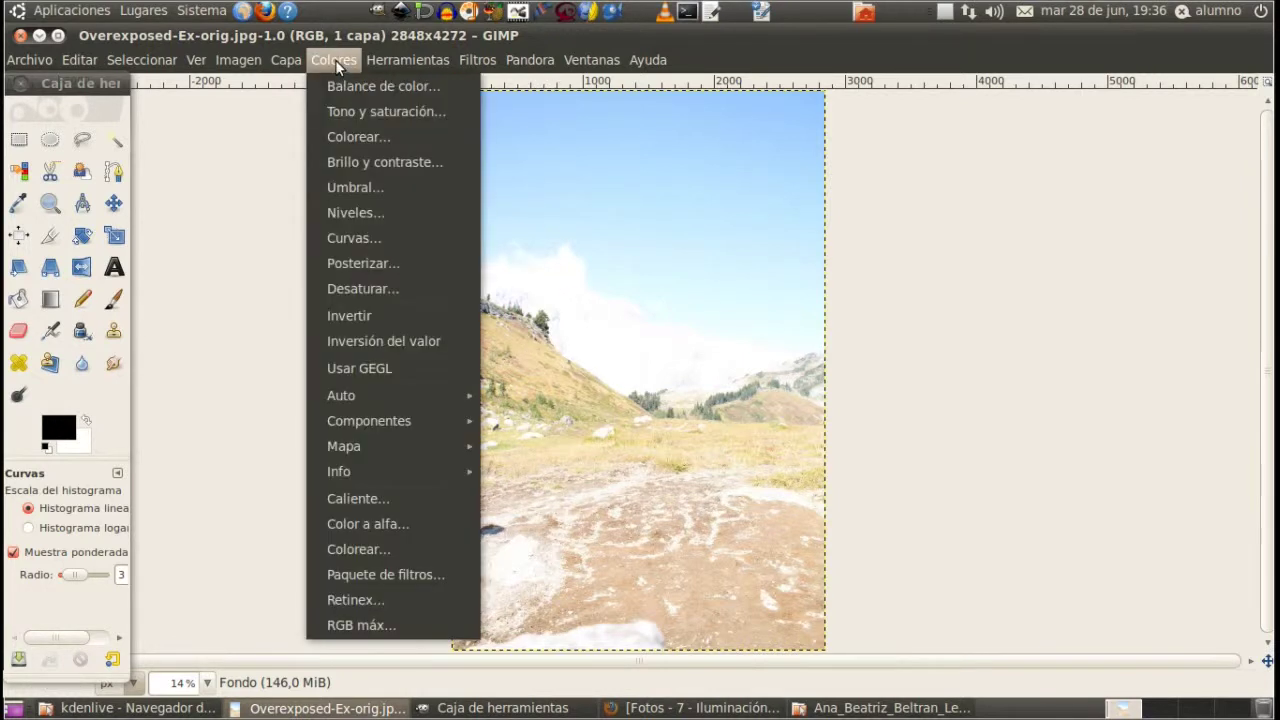
click(377, 238)
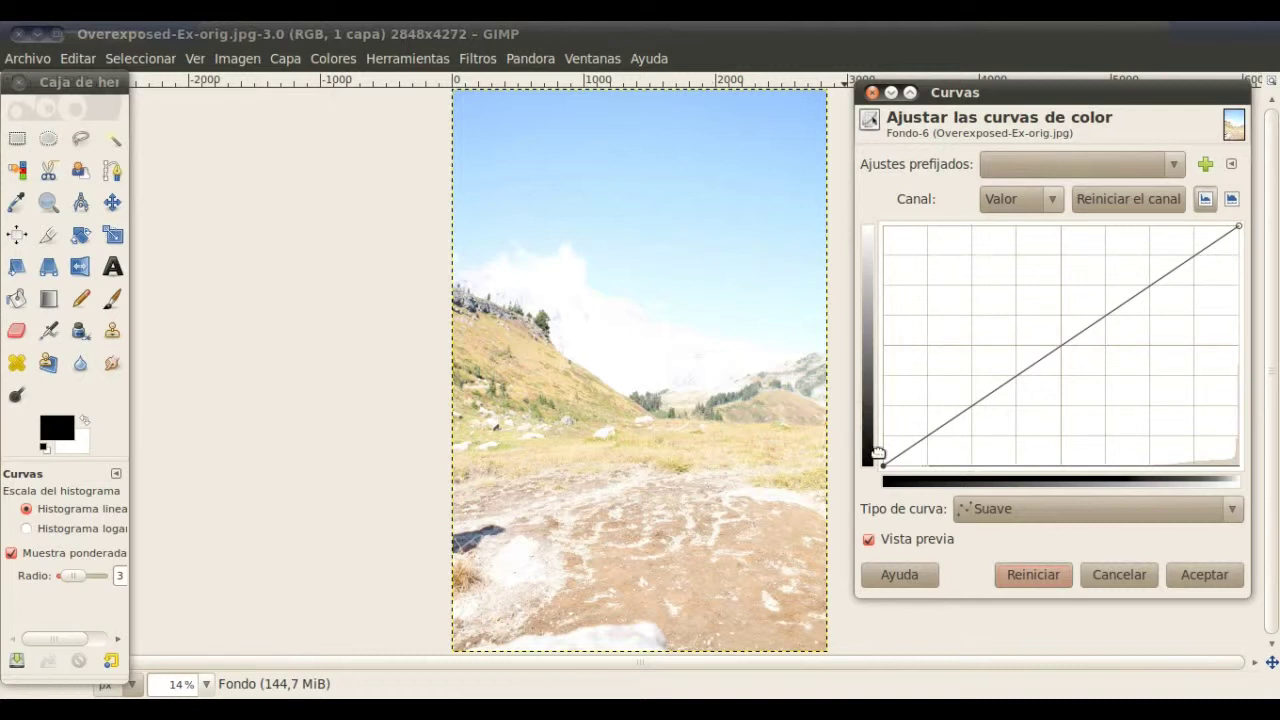
Step: Move the Value curve's black point and bend the curve down to darken the mountain's shadows and midtones
mouse_move(878, 454)
mouse_down()
mouse_move(892, 464)
mouse_move(860, 316)
mouse_up()
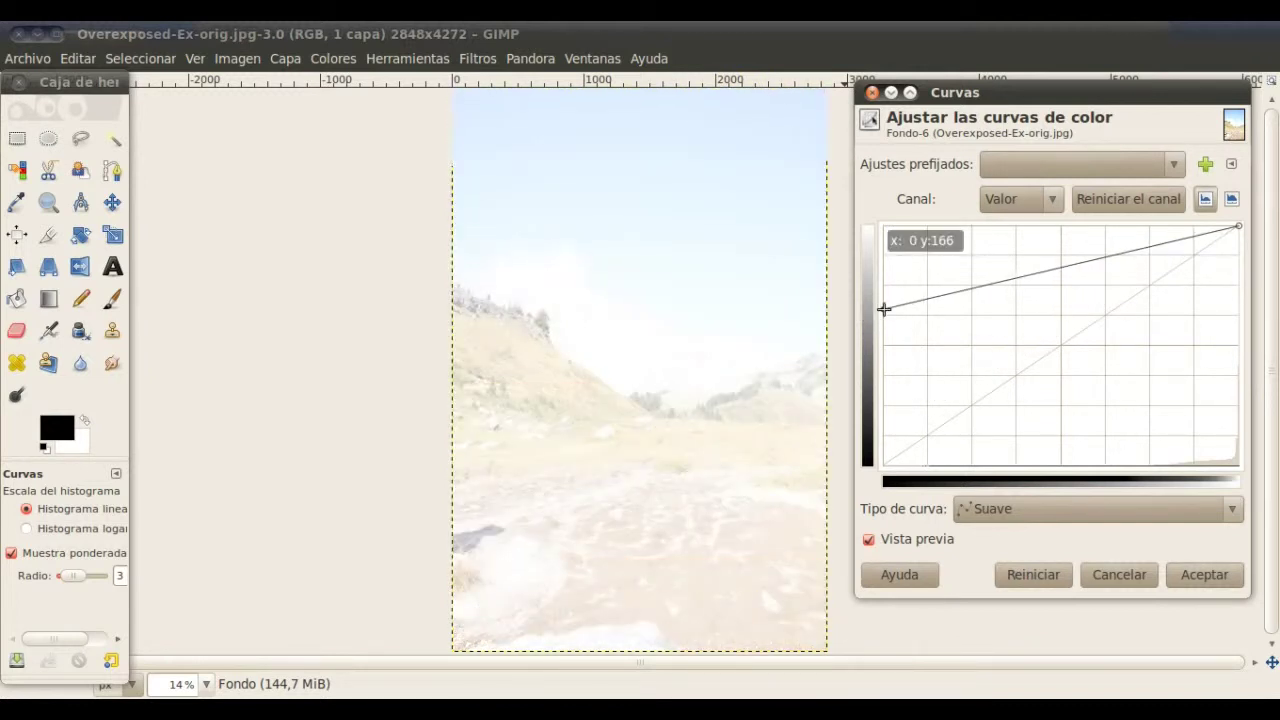
mouse_move(883, 309)
mouse_down()
mouse_move(876, 460)
mouse_move(1124, 466)
mouse_up()
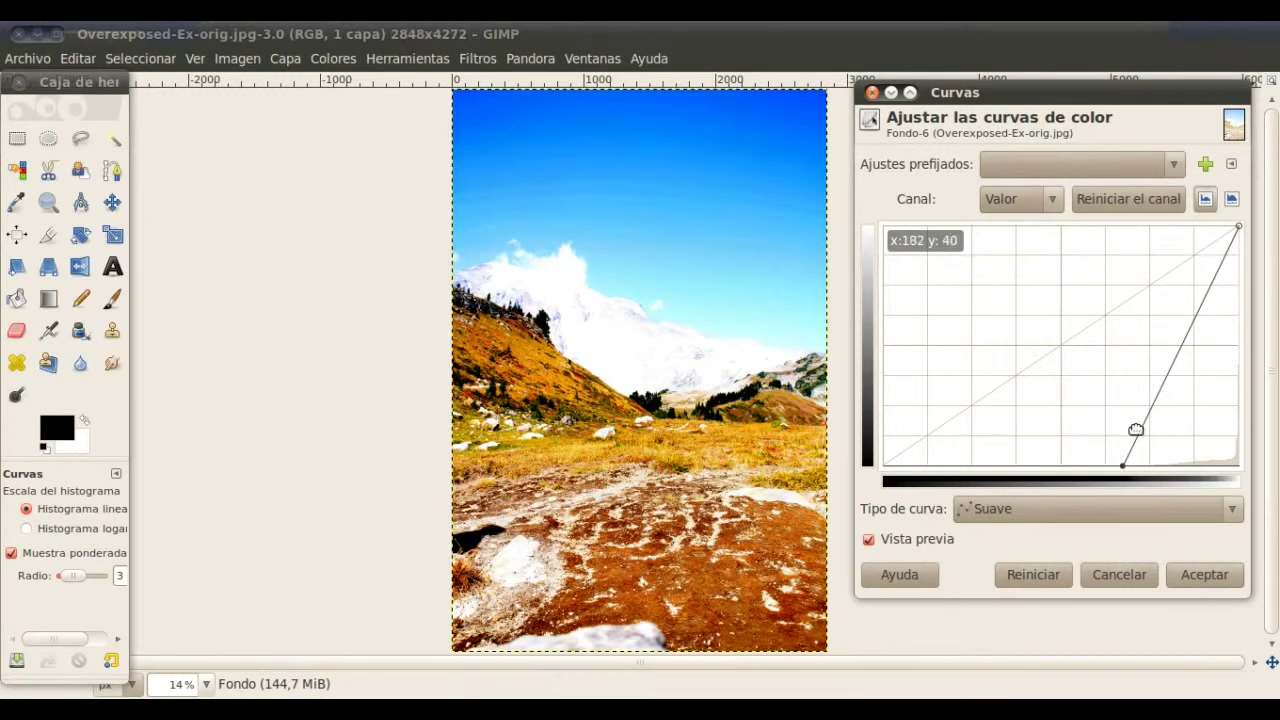
drag(1137, 428, 1129, 441)
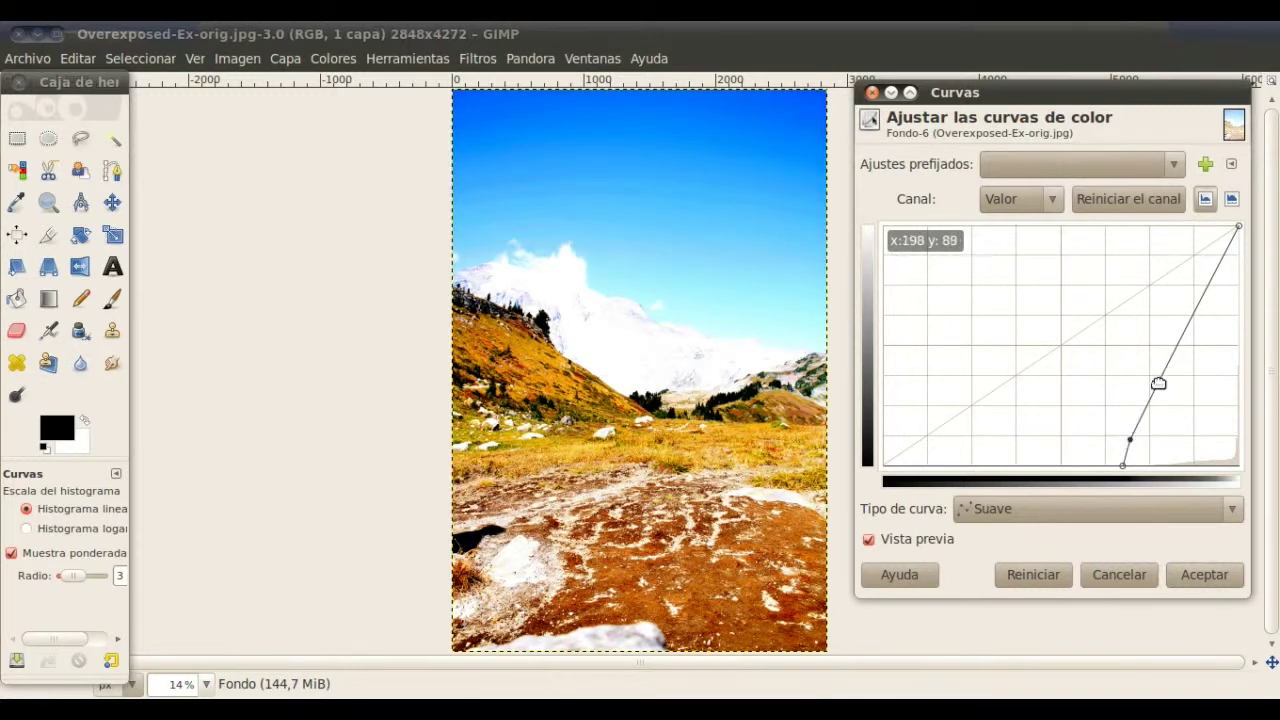
drag(1160, 378, 1203, 381)
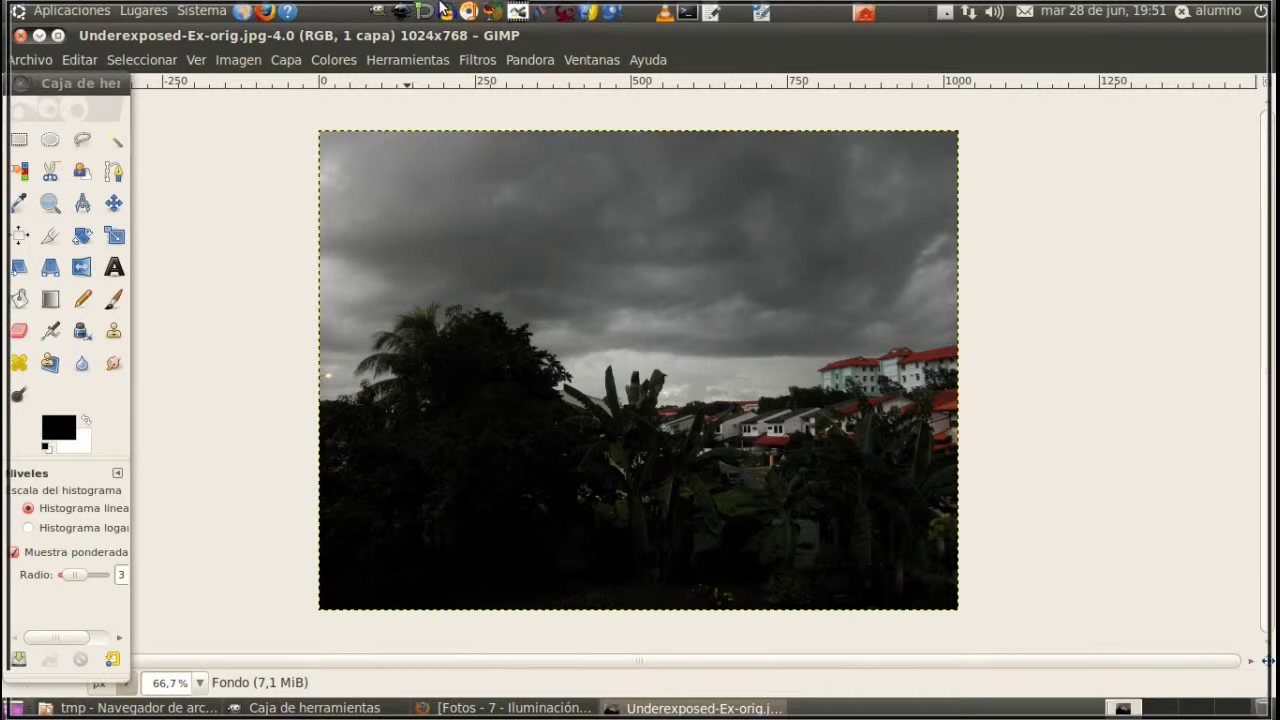
Step: Open the Colours > Curves dialog for the underexposed stormy town photo
click(336, 62)
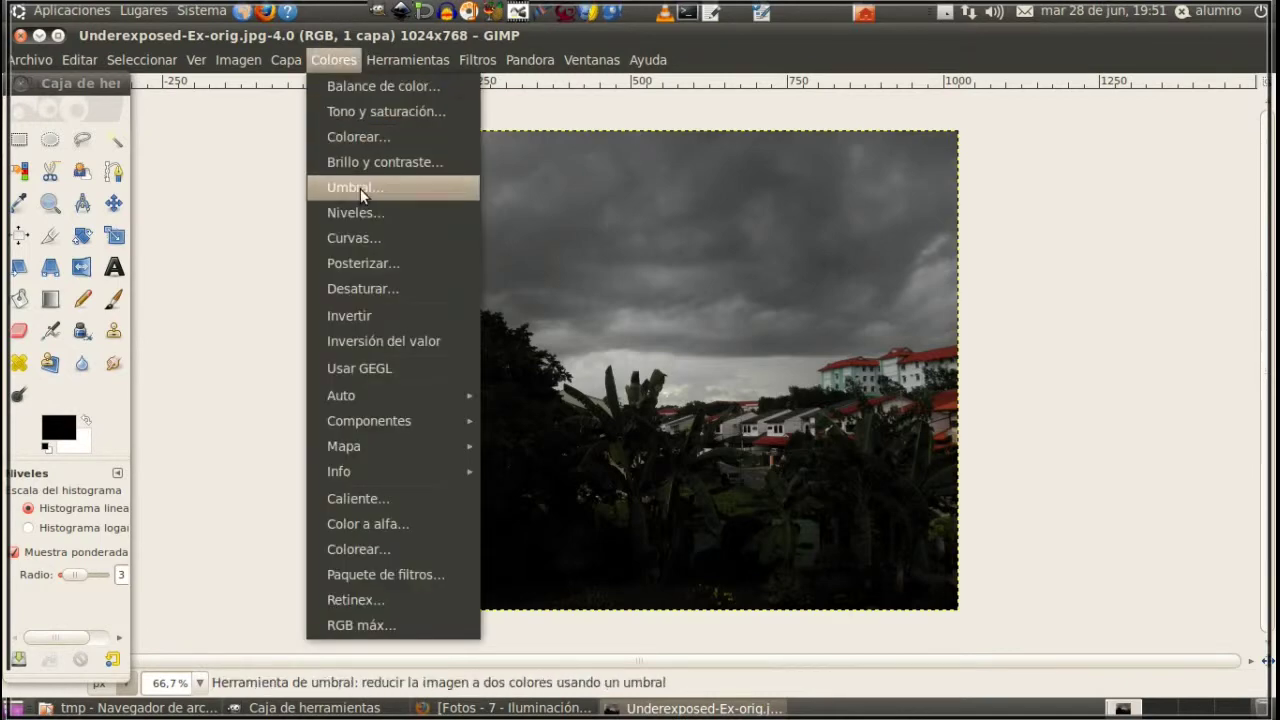
click(366, 238)
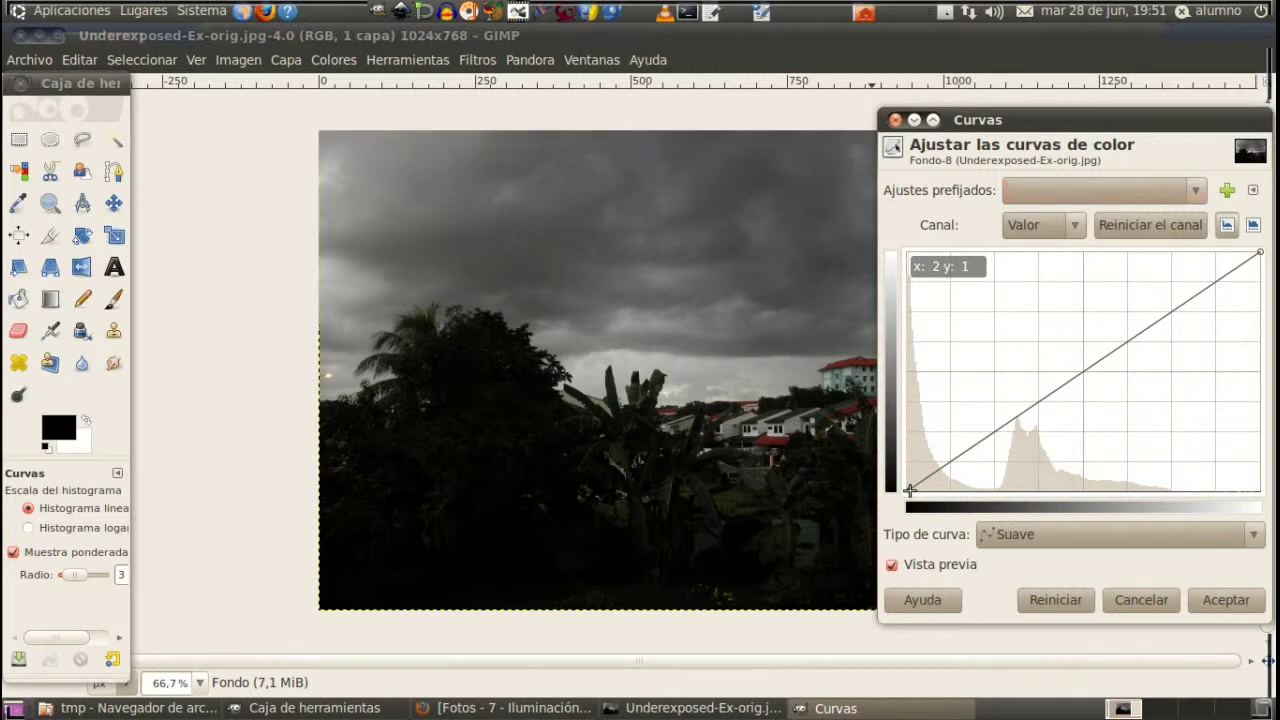
Step: Lift the lower Value curve, add an upper highlight point, and apply to brighten the town photo
drag(912, 492, 966, 490)
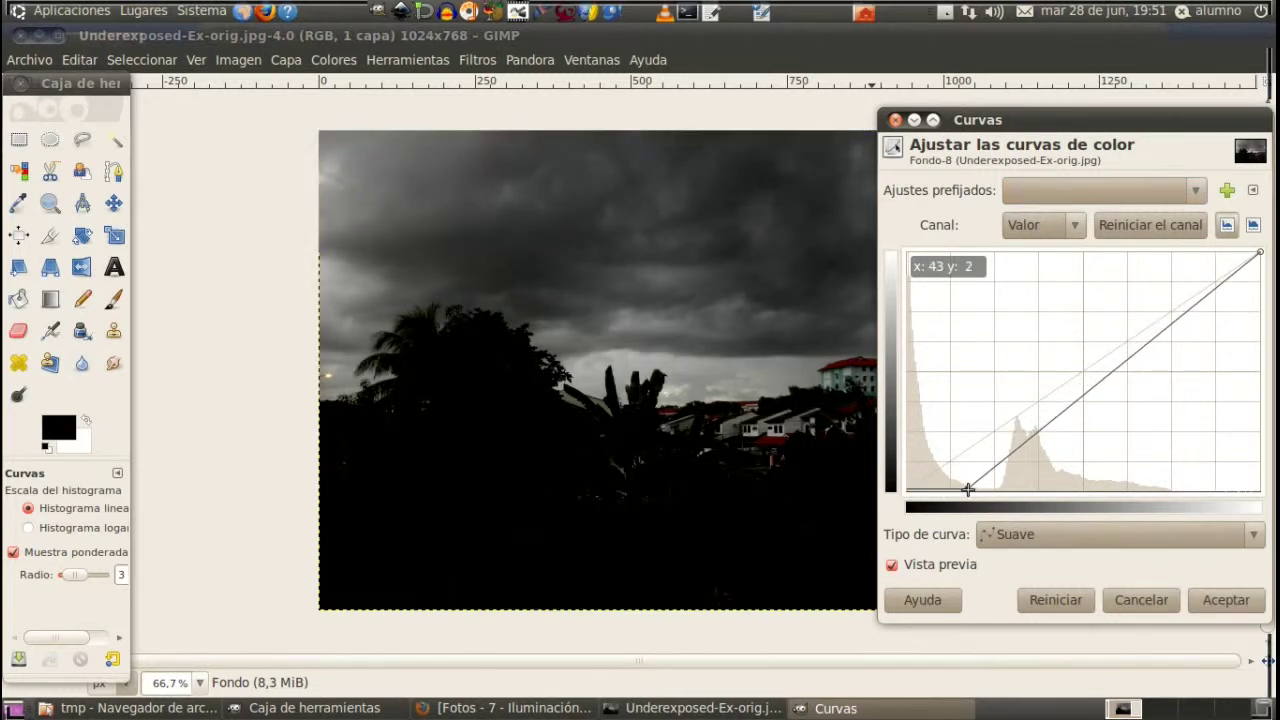
mouse_move(967, 490)
mouse_down()
mouse_move(903, 487)
mouse_move(939, 431)
mouse_up()
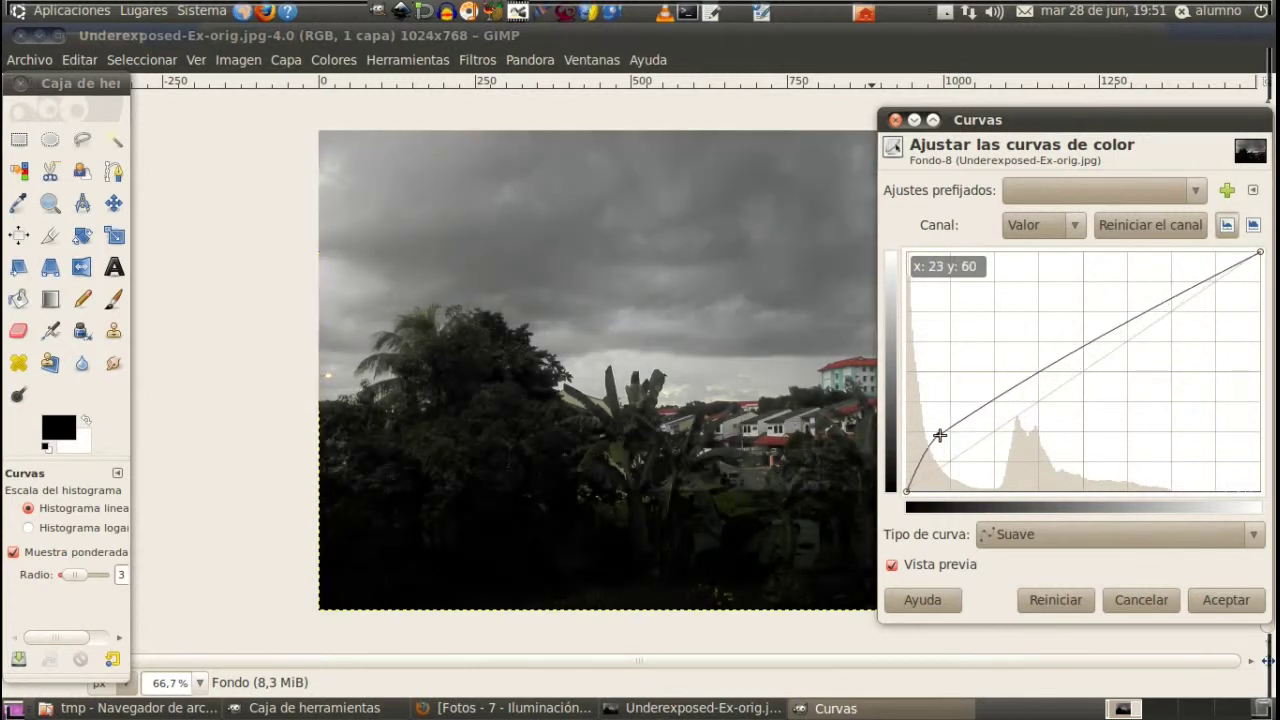
mouse_move(939, 431)
mouse_down()
mouse_move(940, 378)
mouse_move(935, 433)
mouse_up()
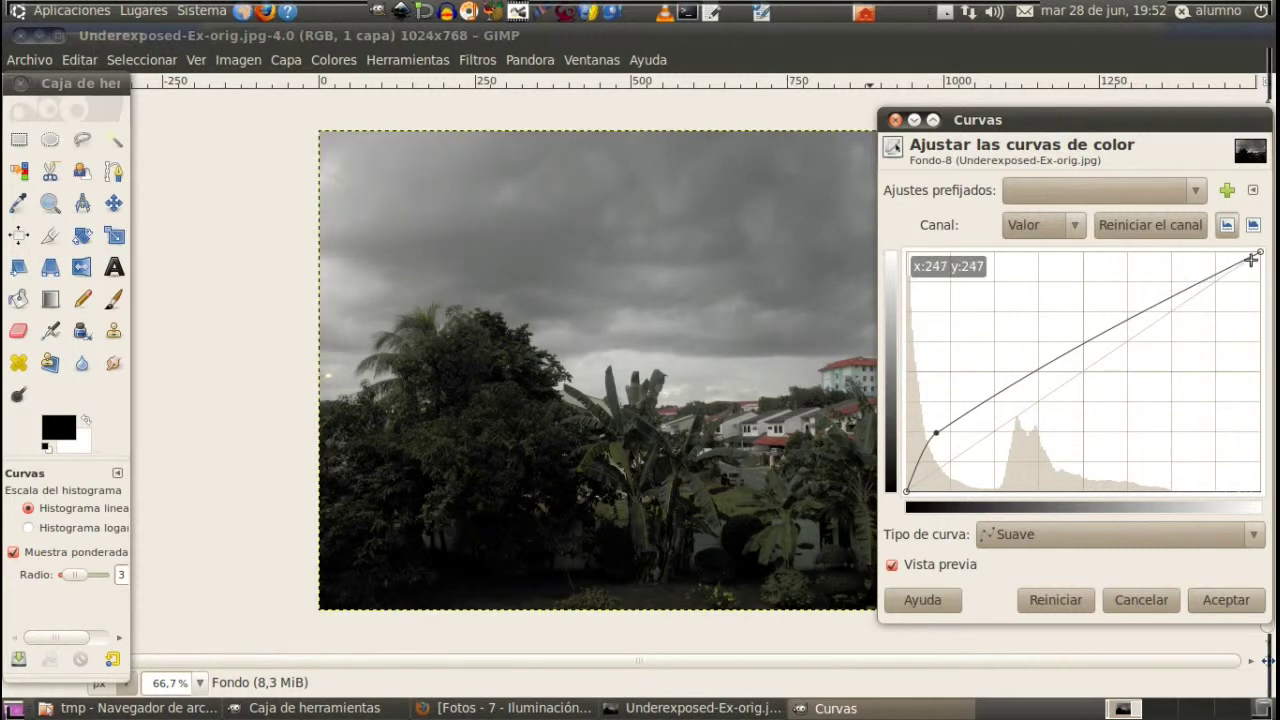
mouse_move(1188, 288)
mouse_down()
mouse_move(1194, 330)
mouse_move(1171, 257)
mouse_move(1111, 249)
mouse_move(1167, 252)
mouse_up()
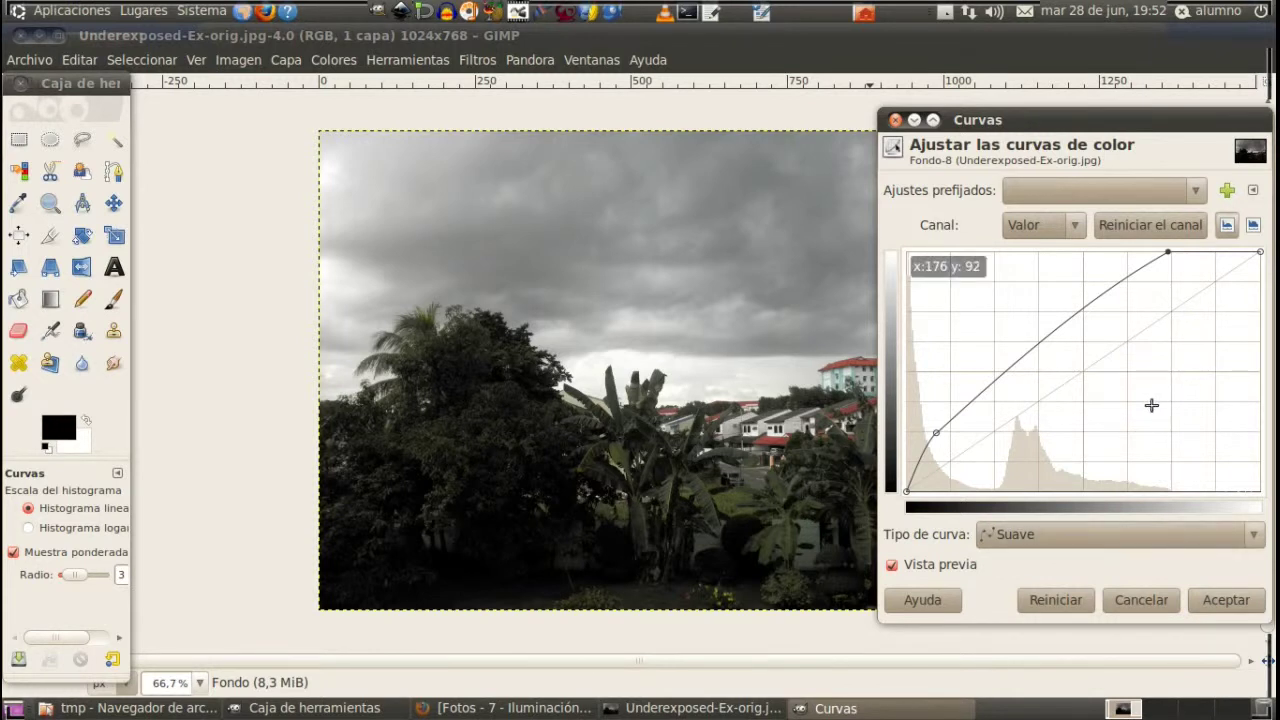
click(1225, 606)
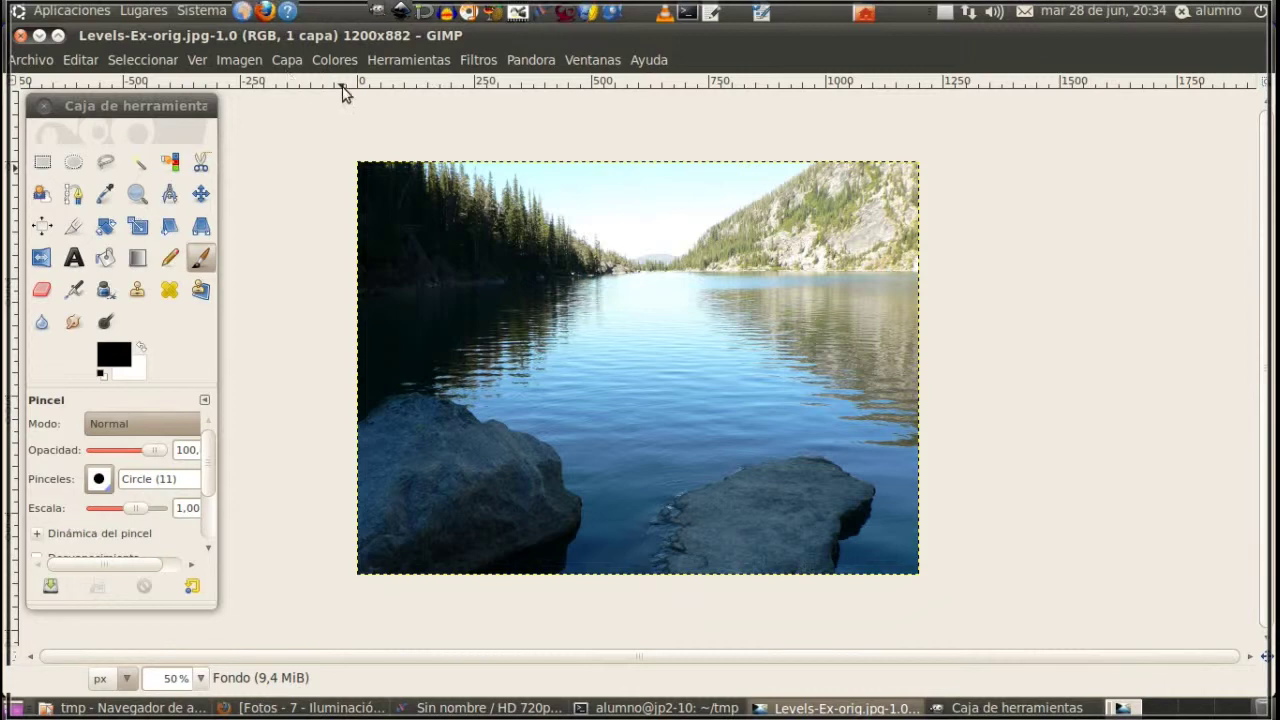
click(333, 61)
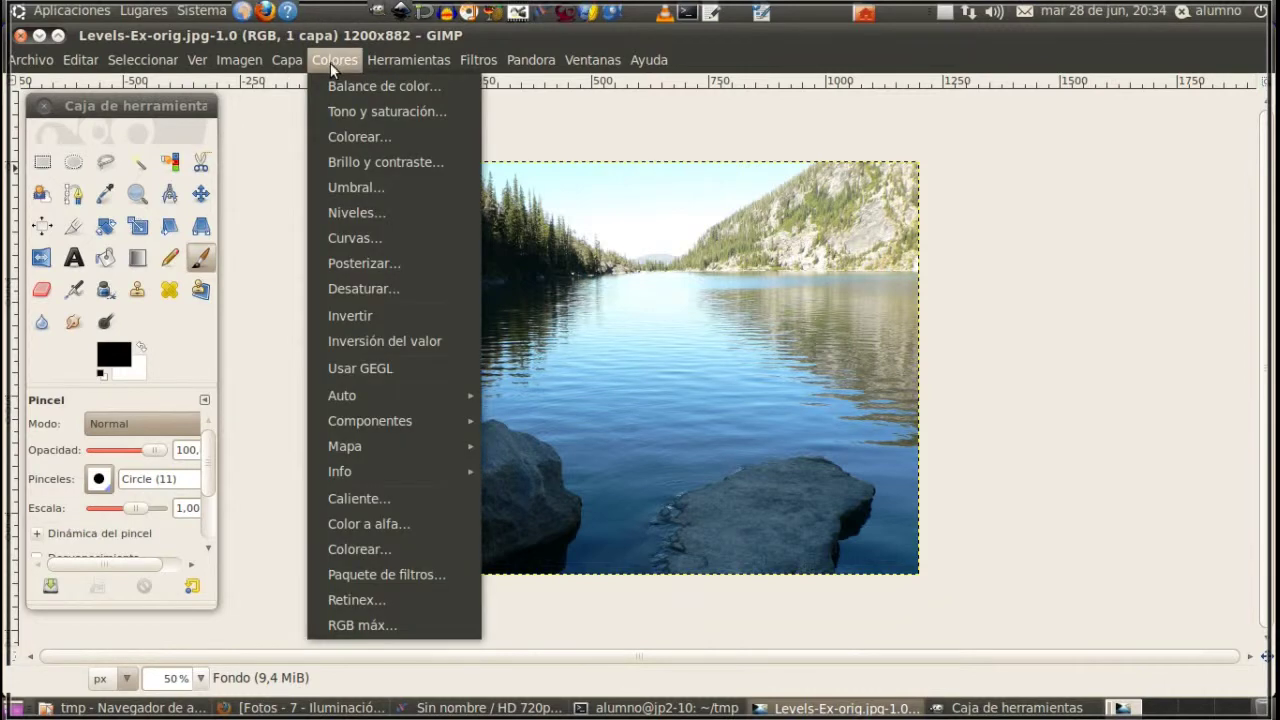
click(357, 244)
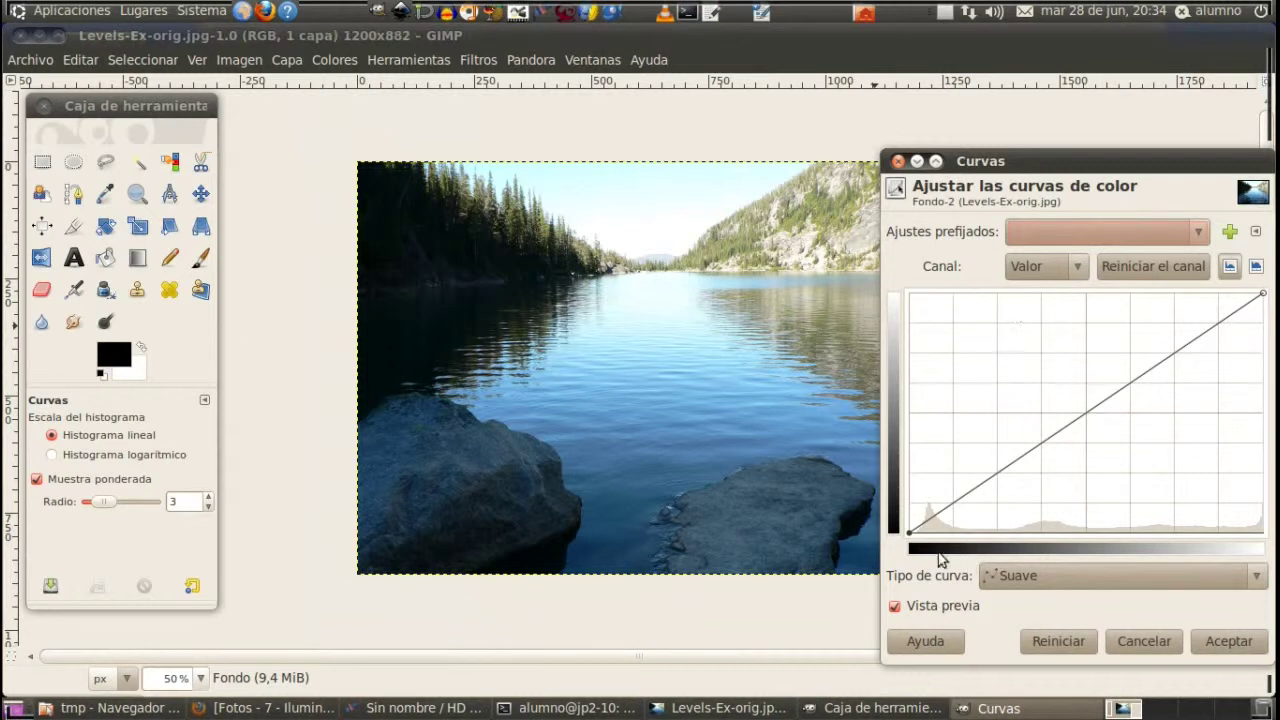
mouse_move(906, 534)
mouse_down()
mouse_move(907, 438)
mouse_move(915, 533)
mouse_move(1087, 533)
mouse_up()
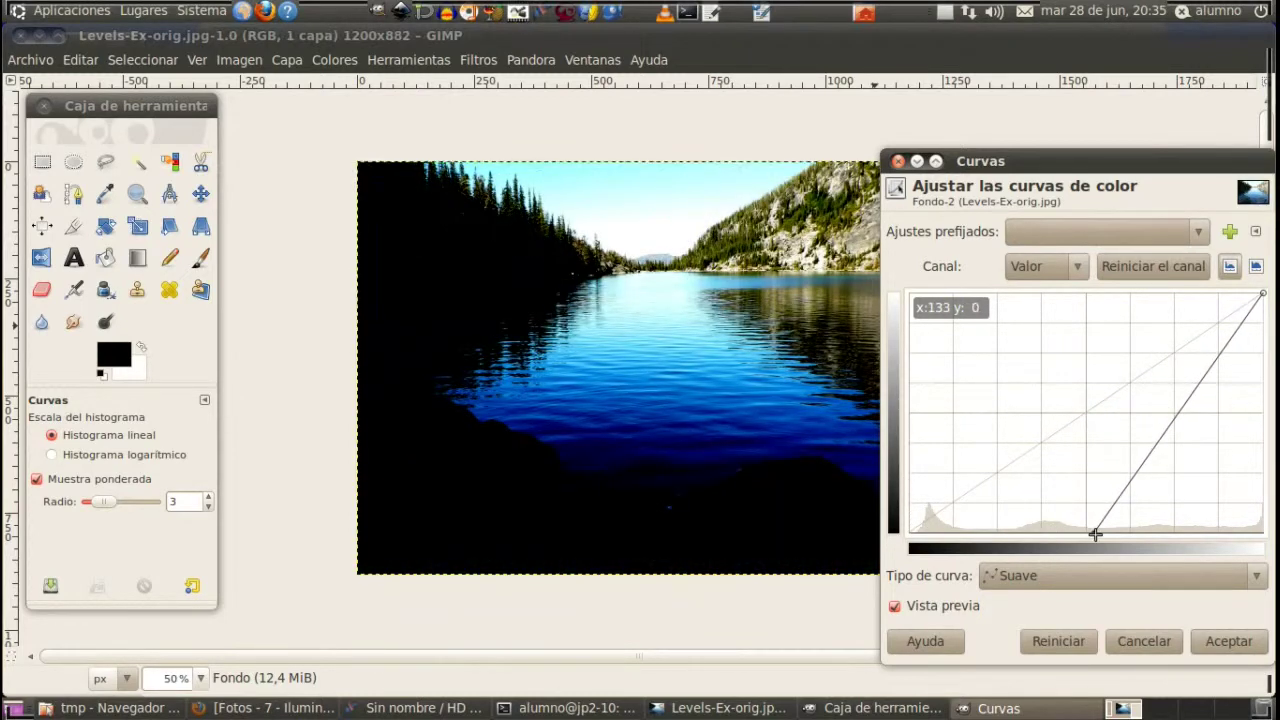
drag(1087, 533, 910, 533)
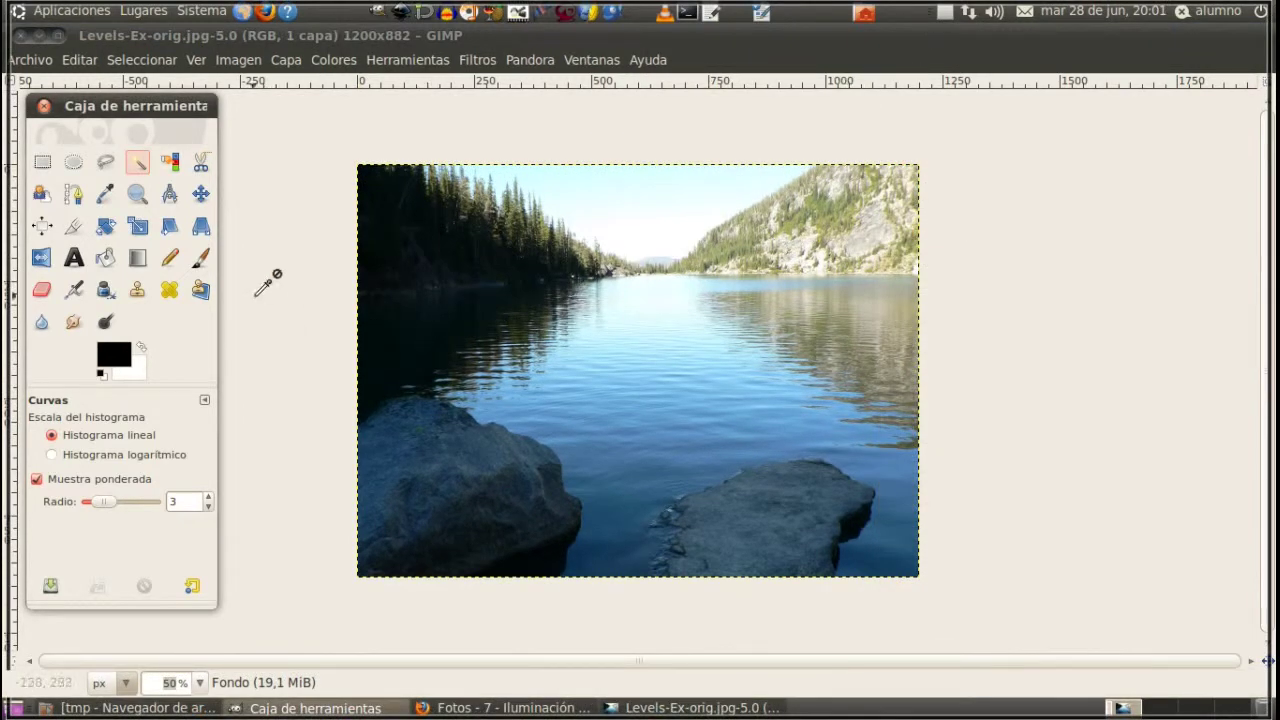
Step: Fuzzy-select the dark trees and shoreline on the lake photo's left, checking it in Quick Mask
click(137, 168)
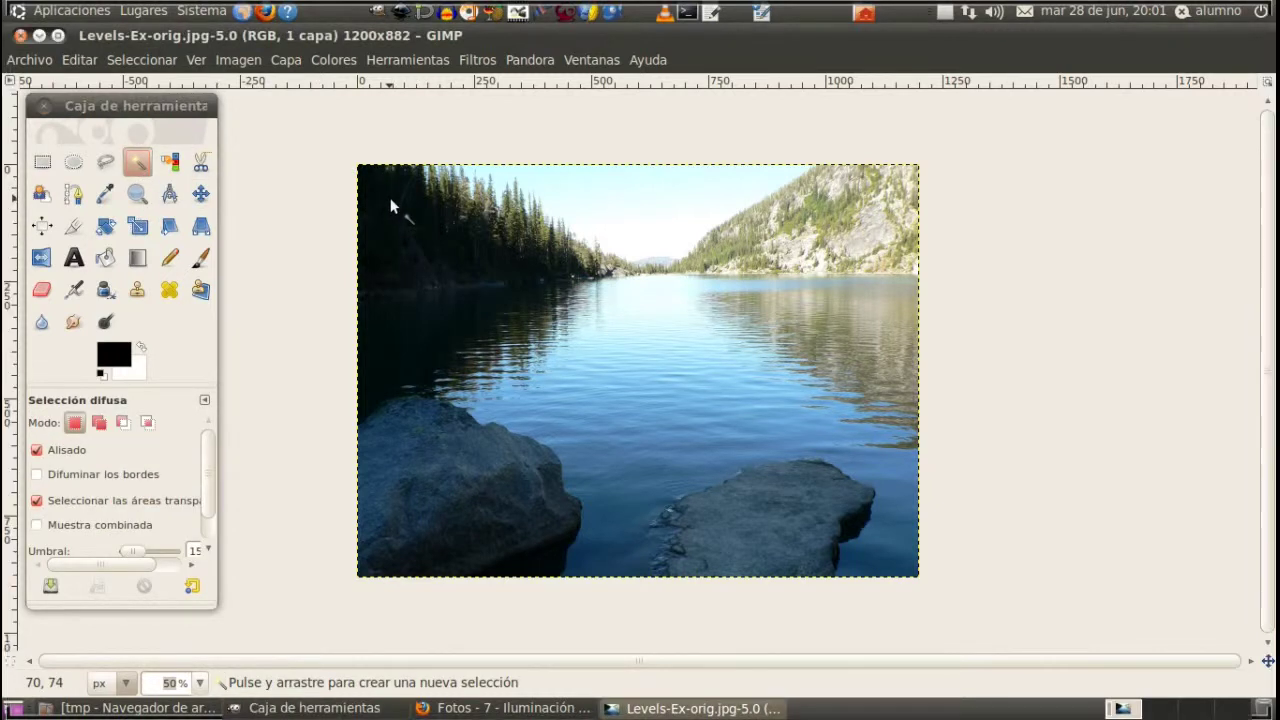
drag(392, 208, 412, 213)
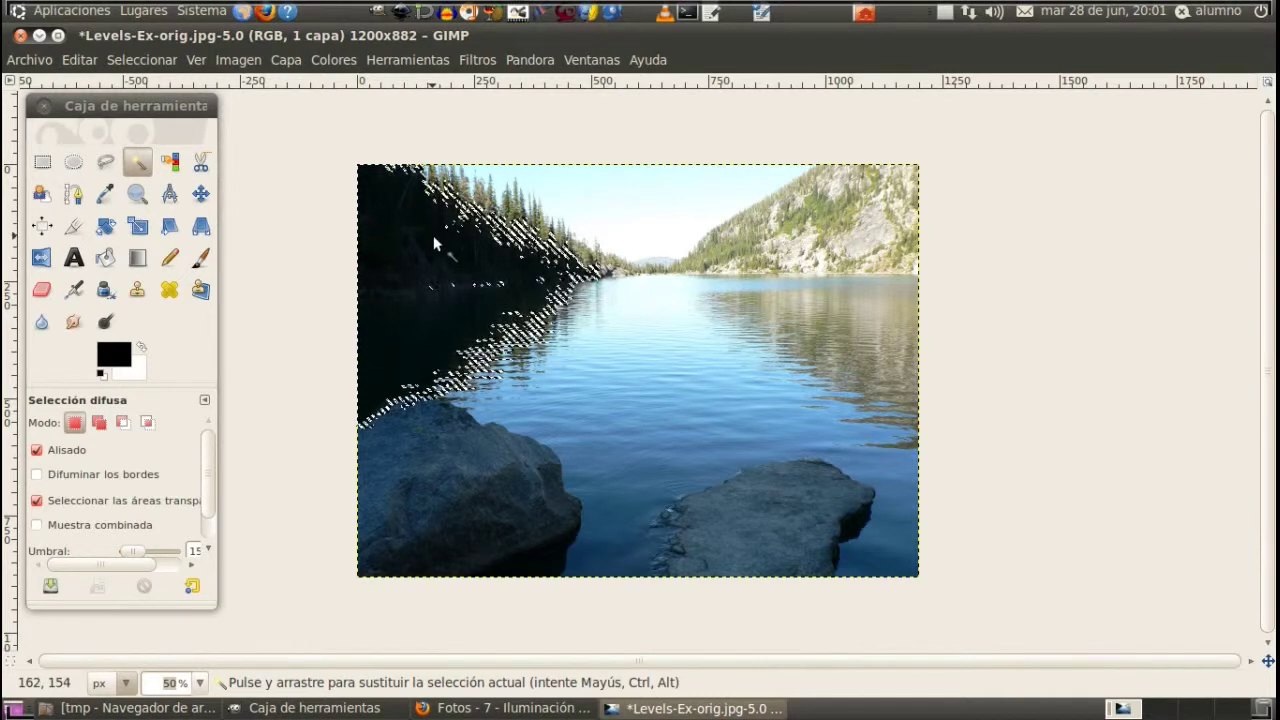
drag(433, 235, 368, 397)
click(9, 662)
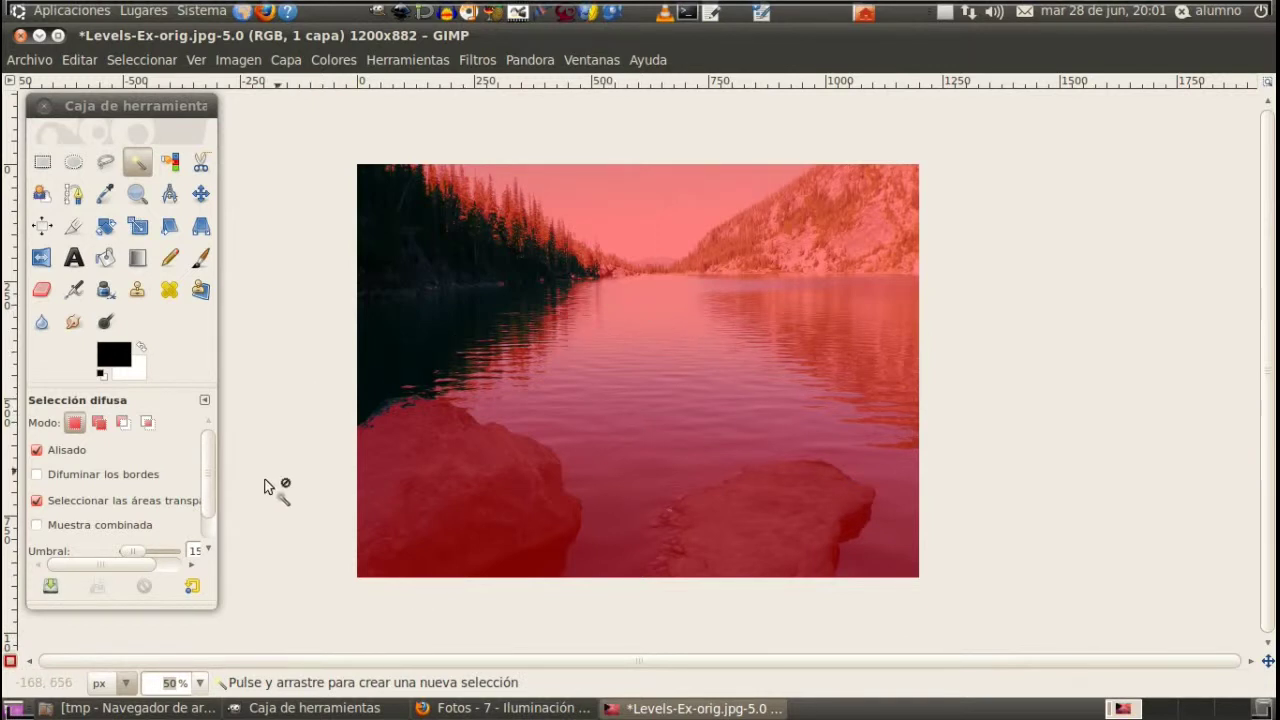
click(10, 663)
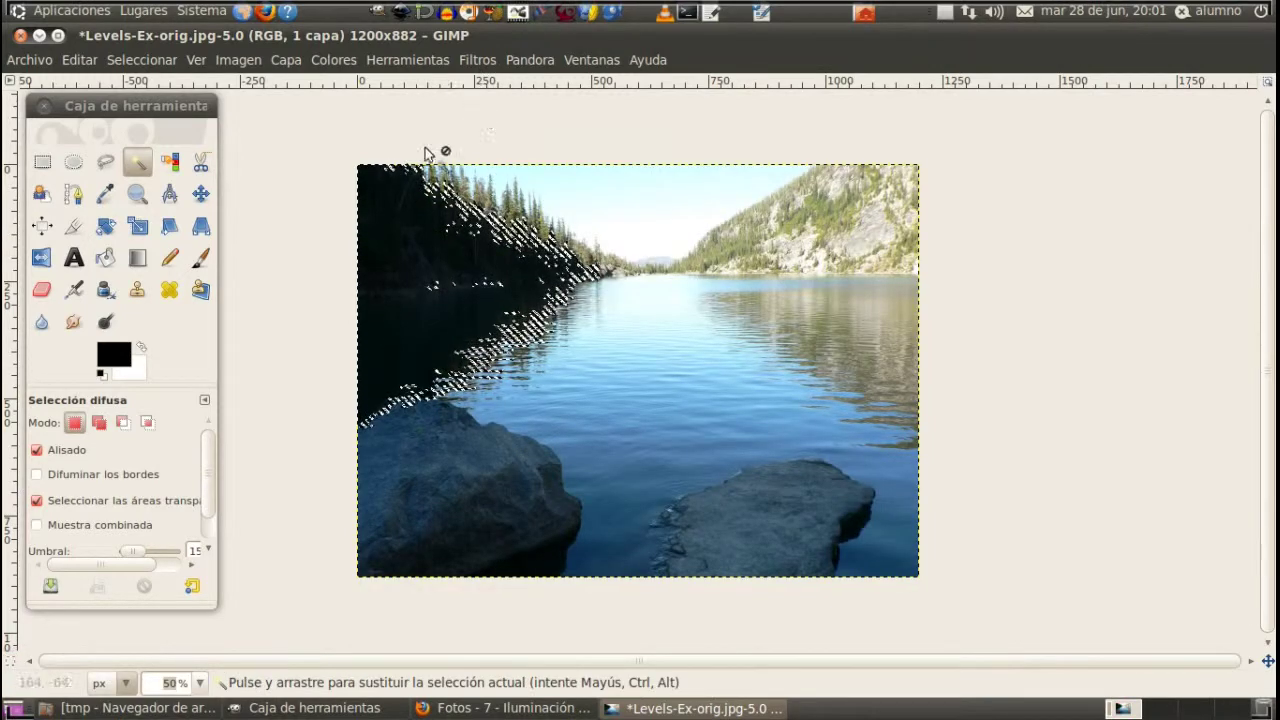
click(330, 60)
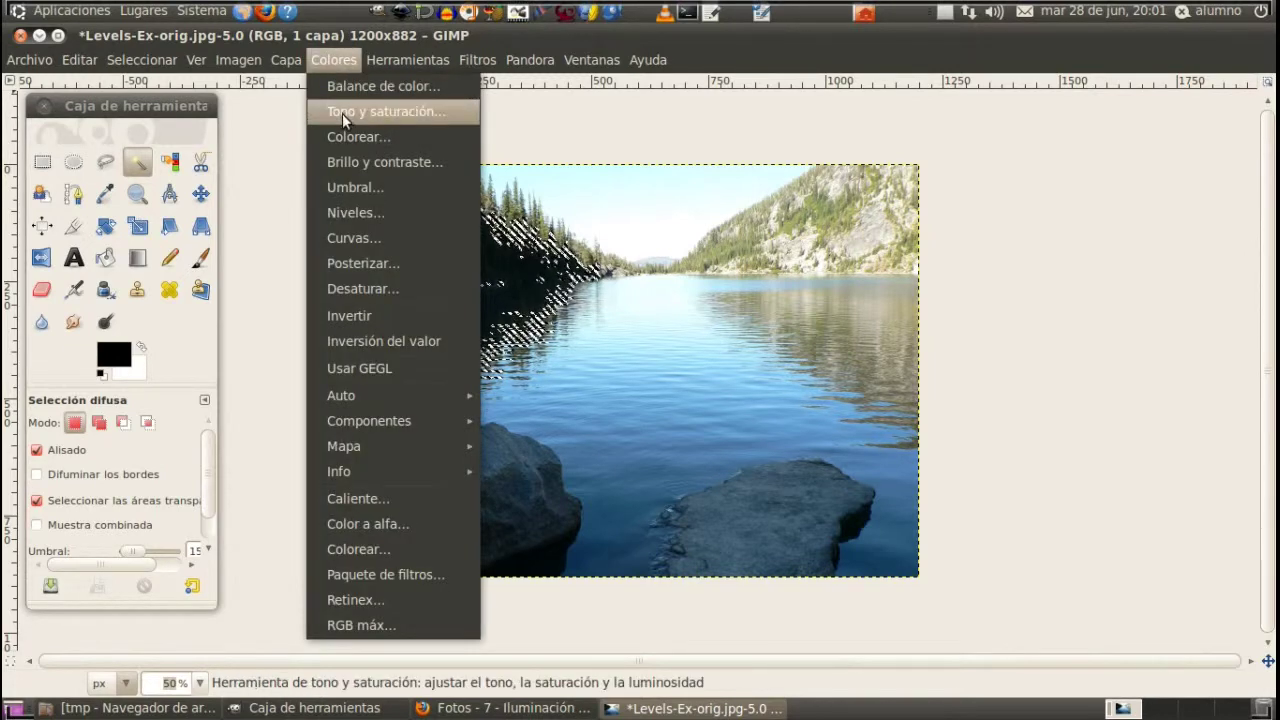
Step: Pull the curve sharply upward in Curves and apply it to brighten the selected left hillside
click(356, 240)
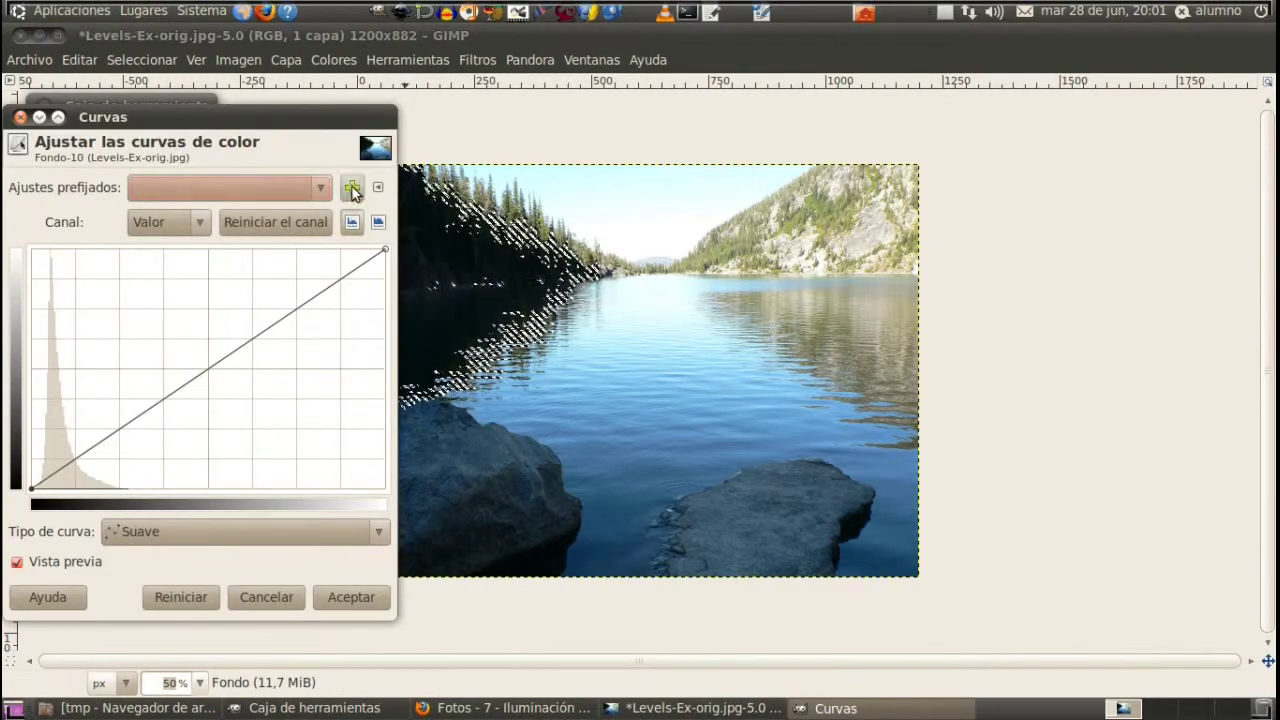
drag(312, 126, 1190, 94)
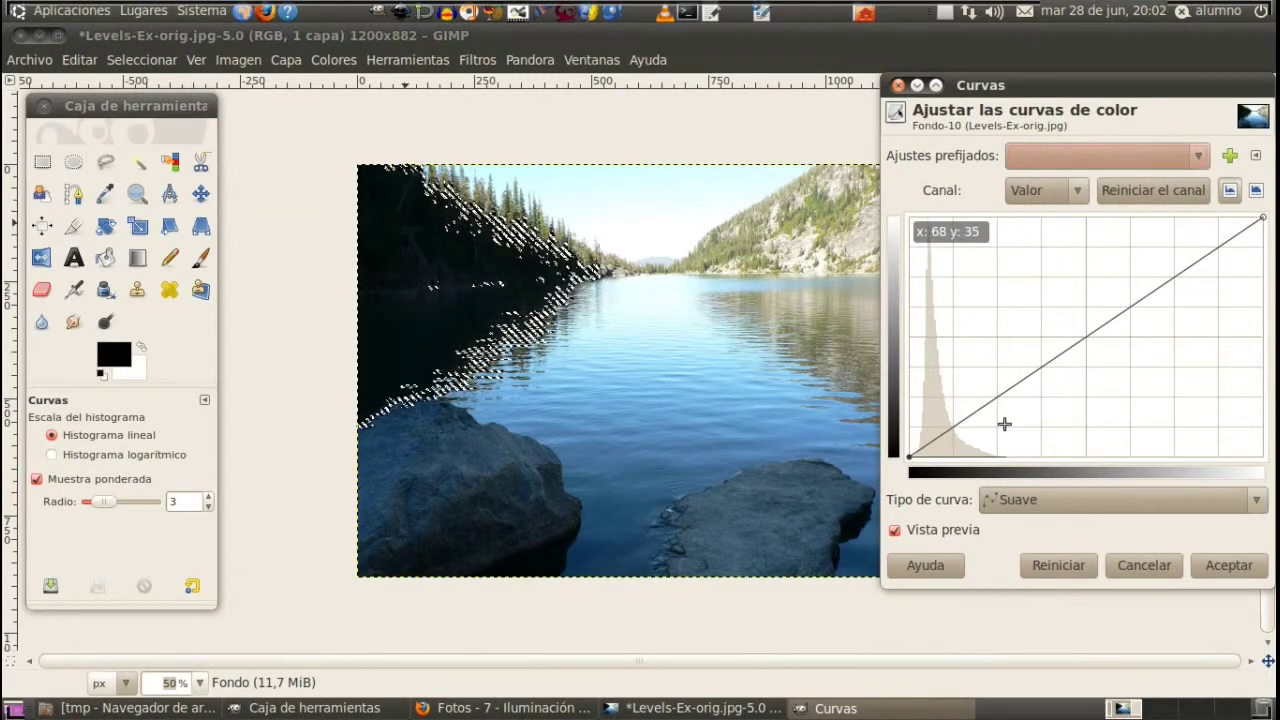
drag(1186, 272, 1024, 232)
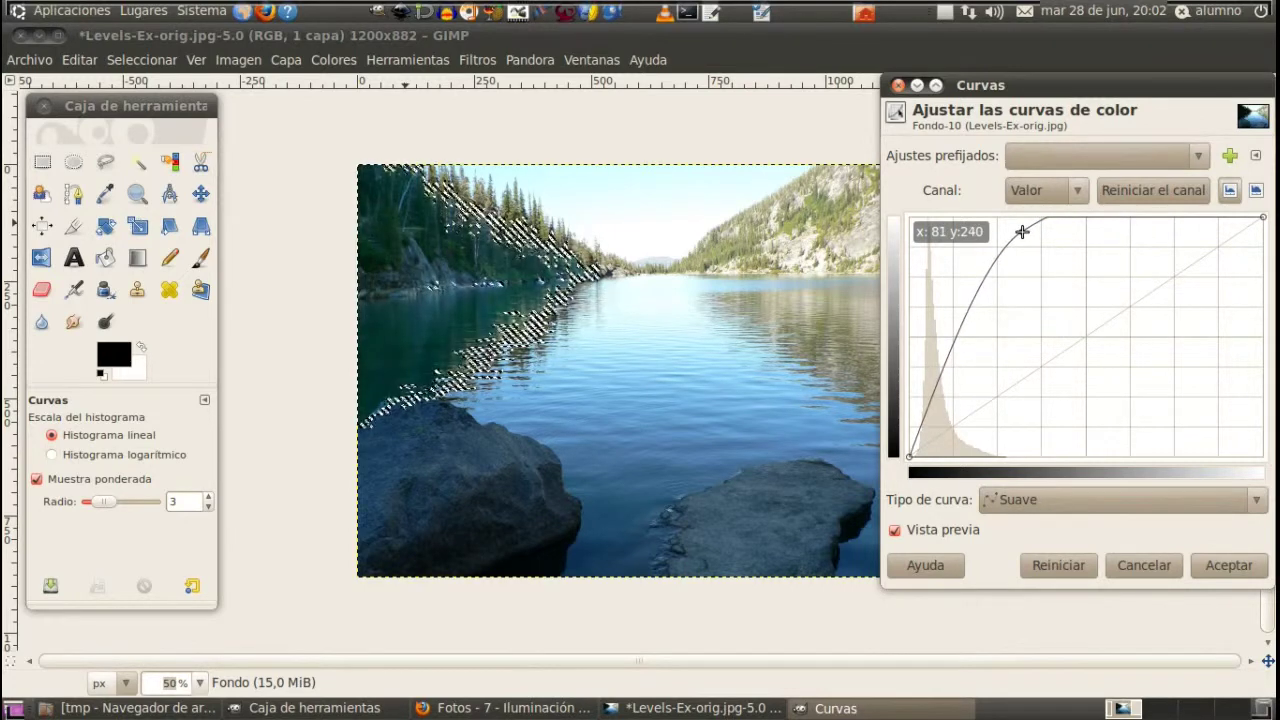
mouse_move(1023, 231)
mouse_down()
mouse_move(1079, 211)
mouse_move(1051, 212)
mouse_up()
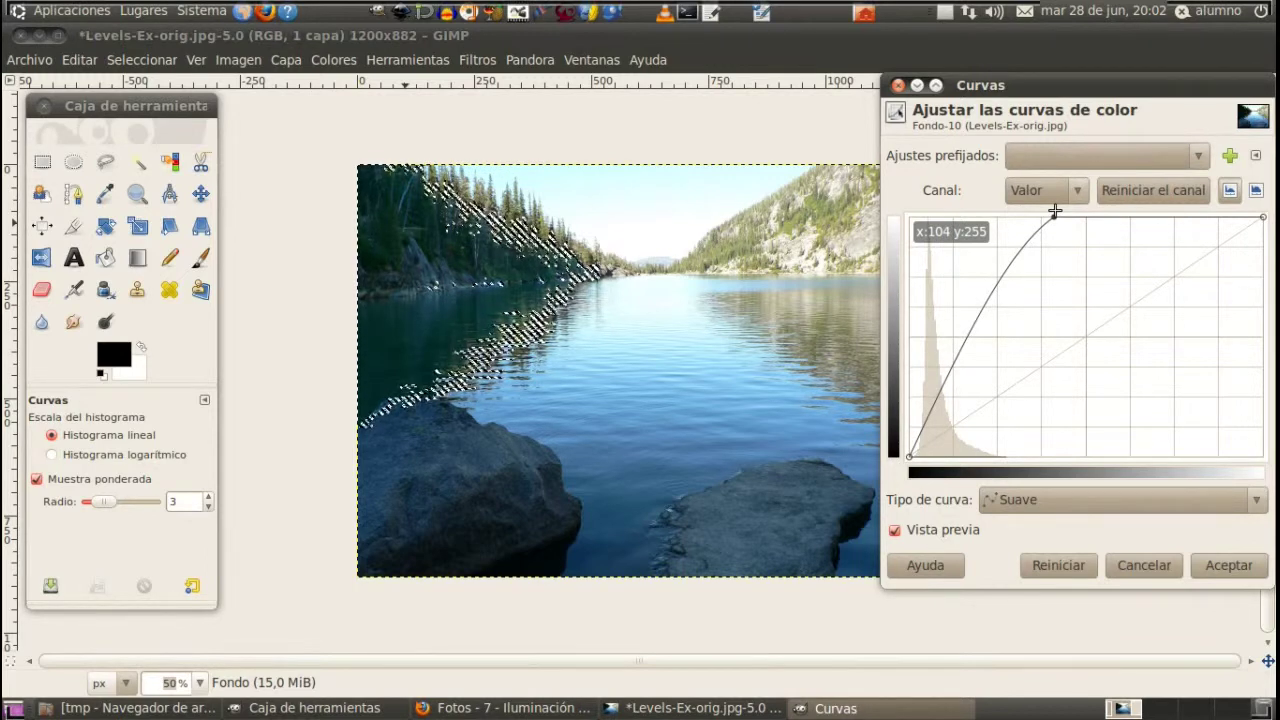
mouse_move(1053, 211)
mouse_down()
mouse_move(987, 229)
mouse_move(1043, 224)
mouse_up()
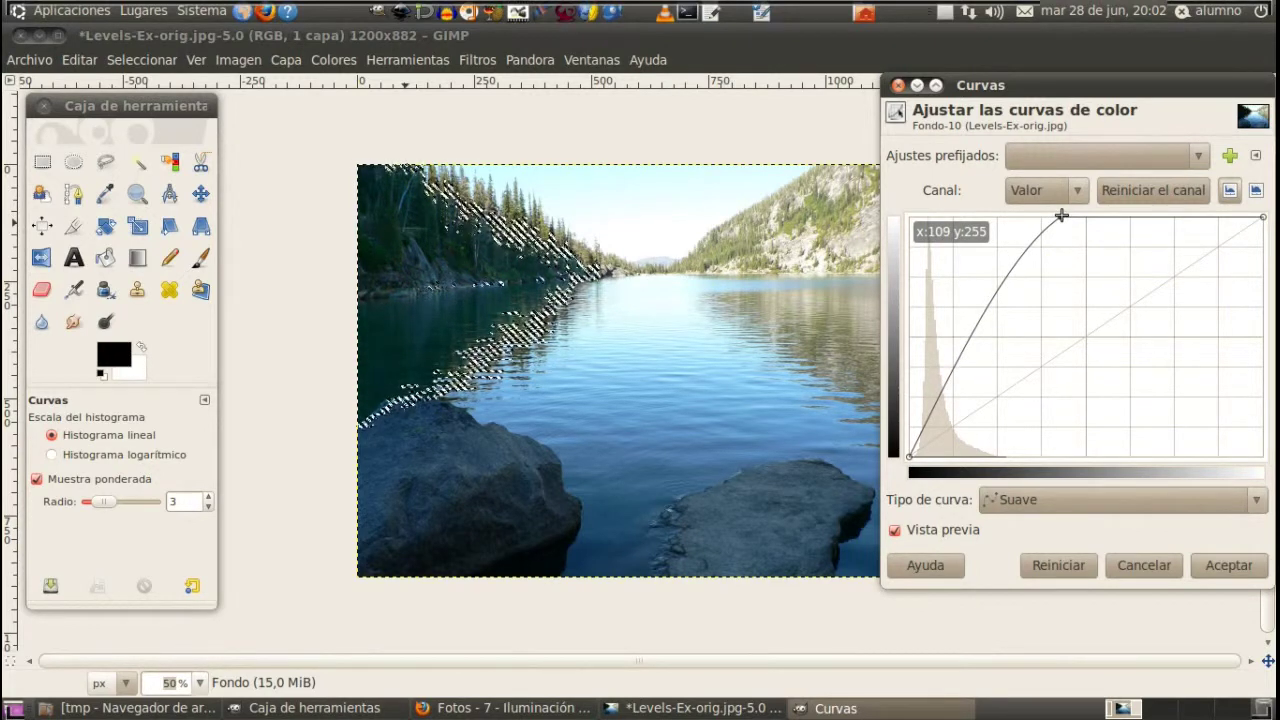
drag(1061, 215, 1066, 214)
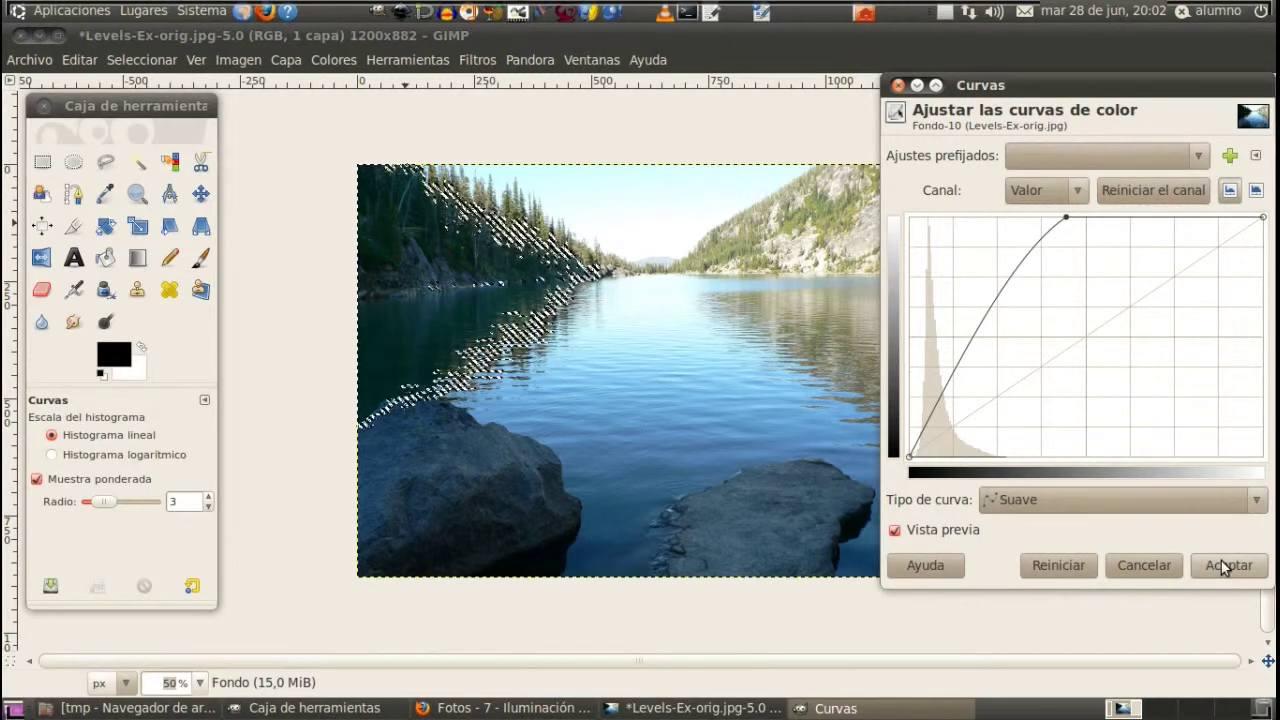
click(1221, 564)
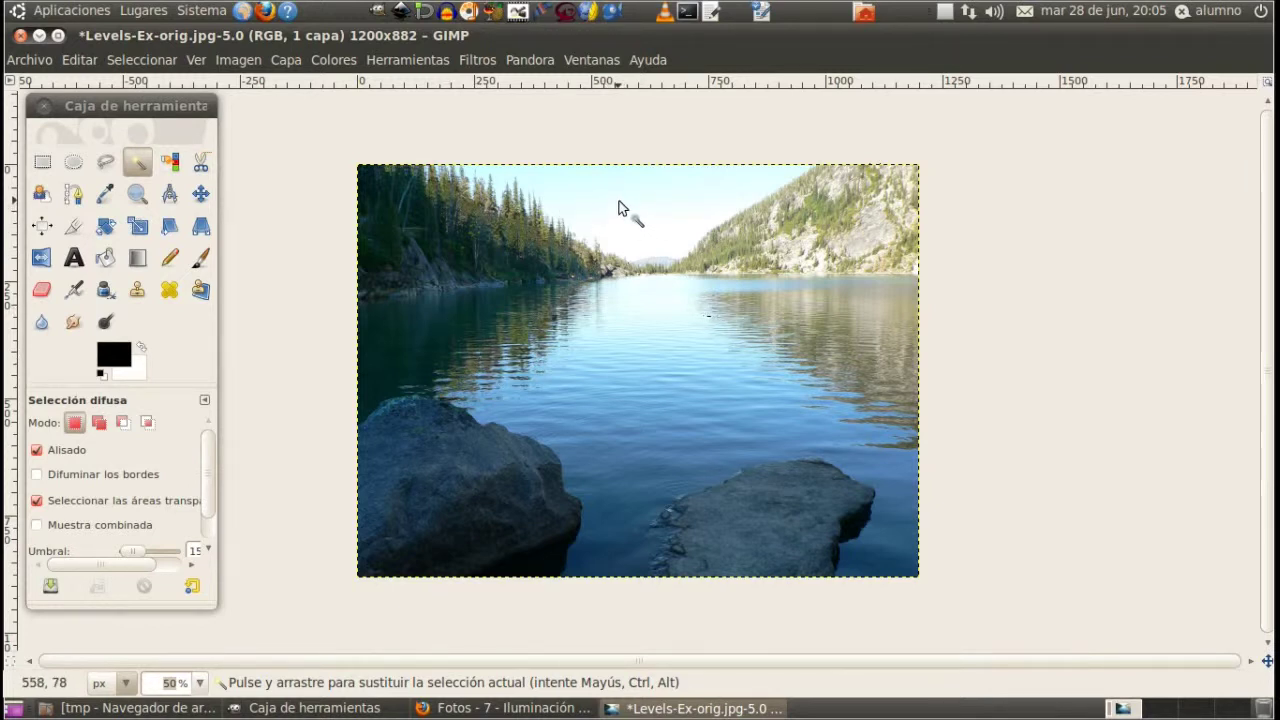
Step: Fuzzy-select the sky and central lake water, previewing the selection as a Quick Mask
click(145, 168)
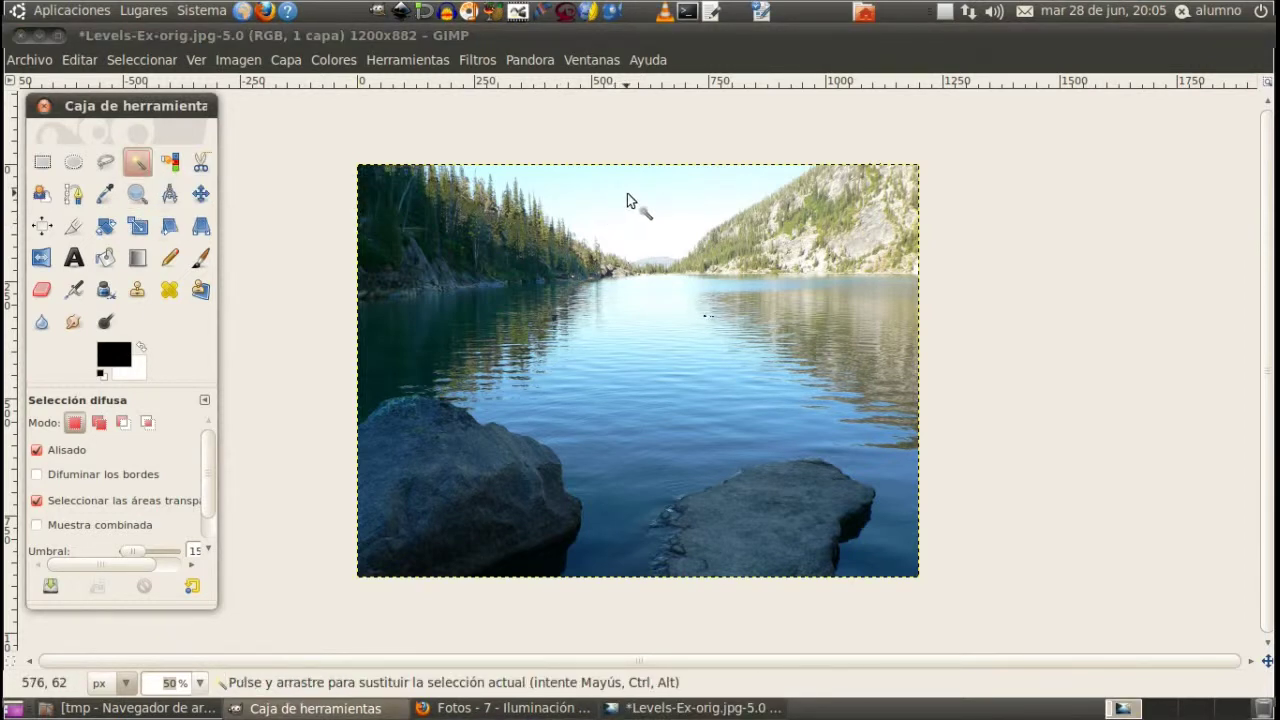
drag(630, 196, 700, 287)
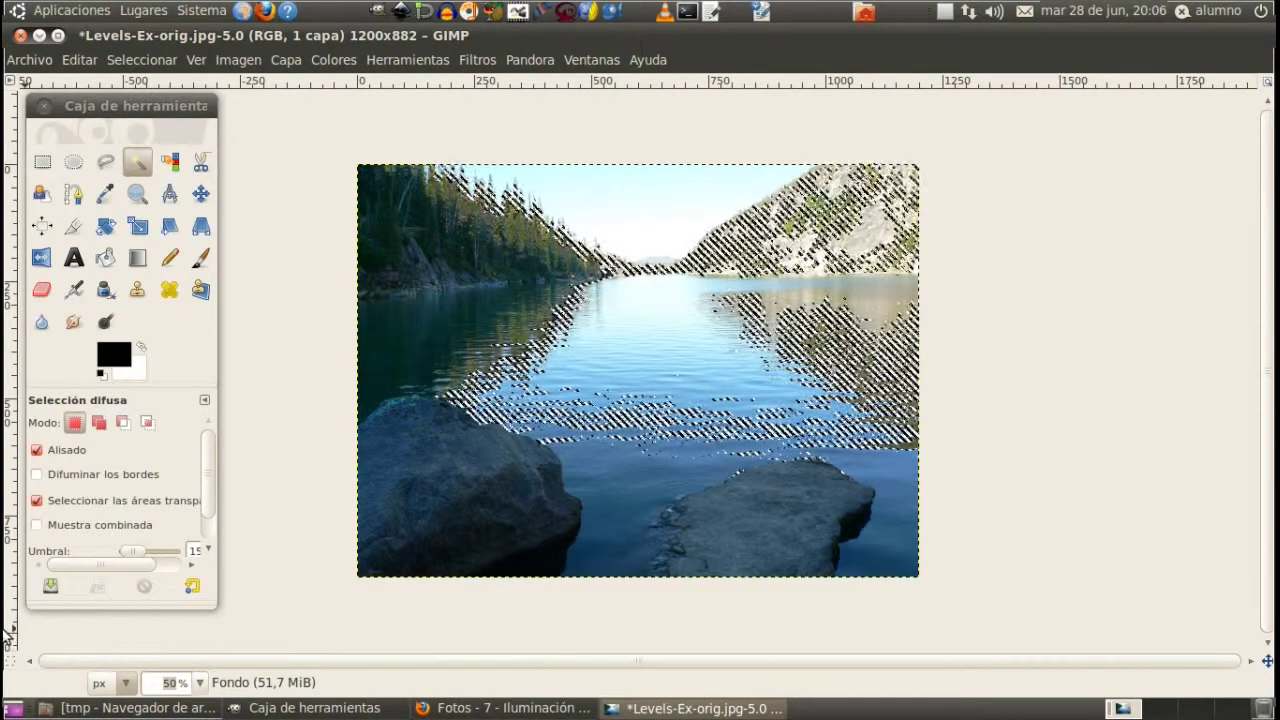
click(10, 661)
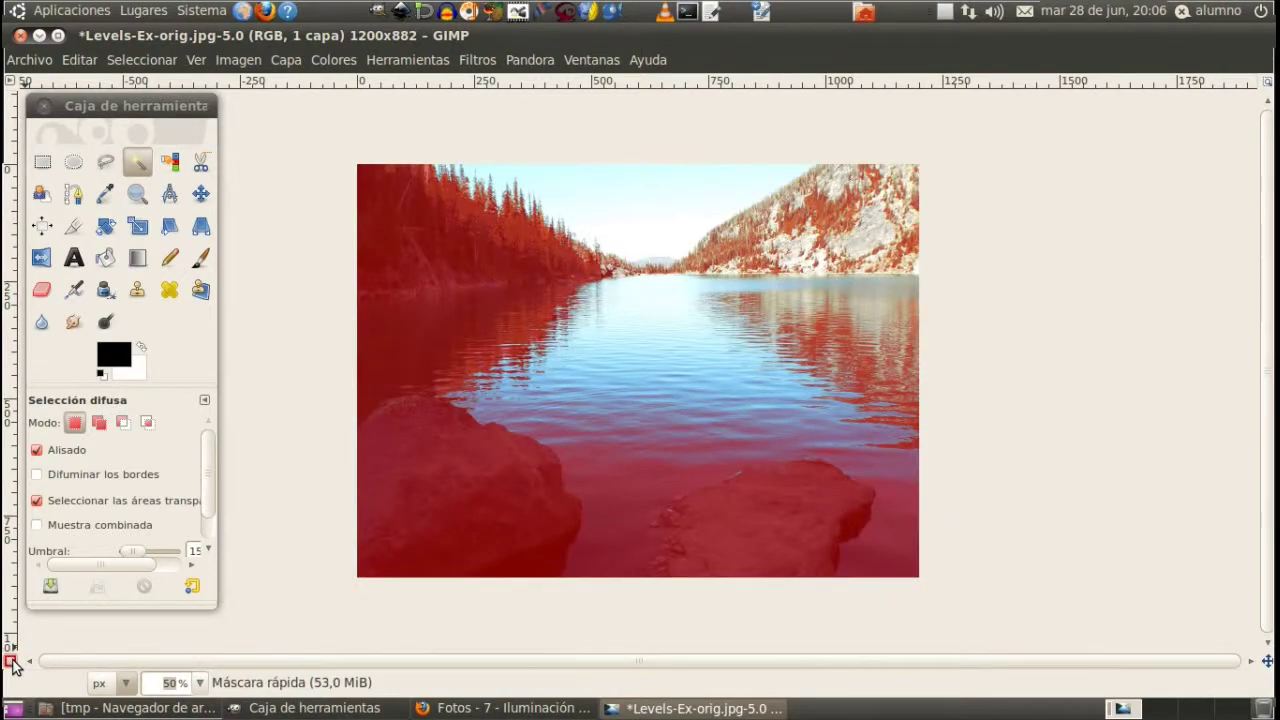
click(10, 661)
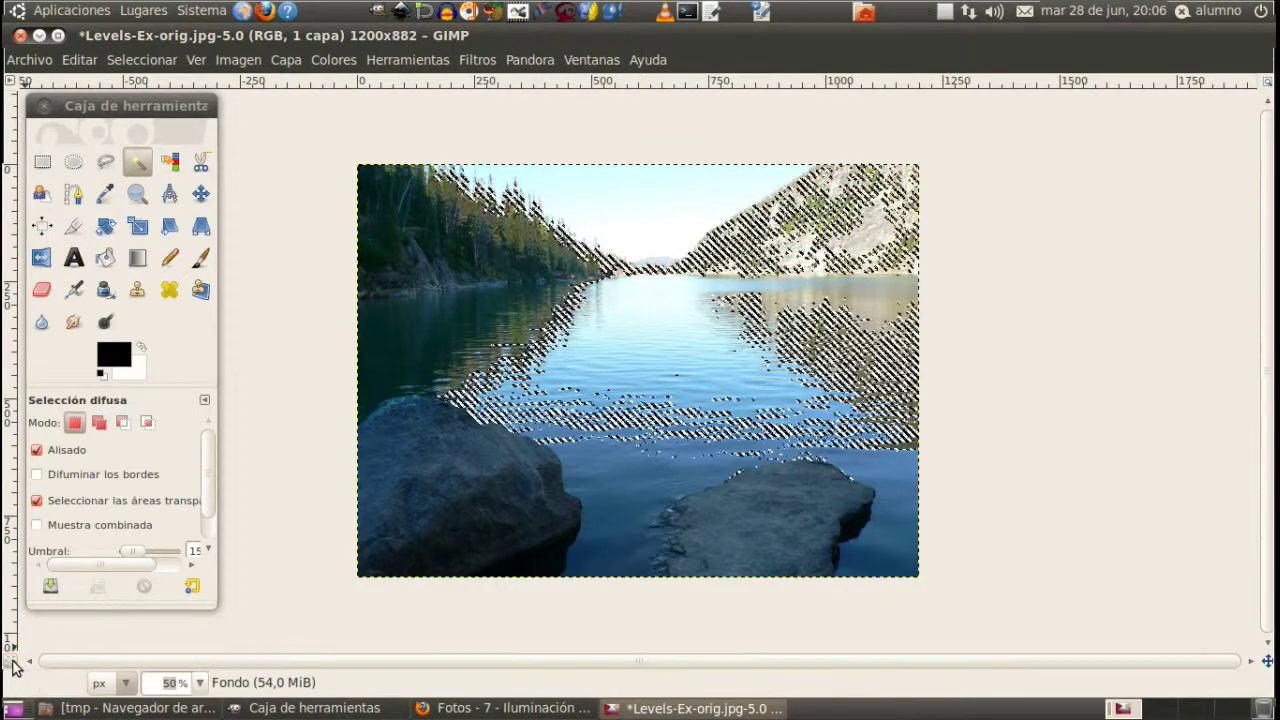
click(333, 60)
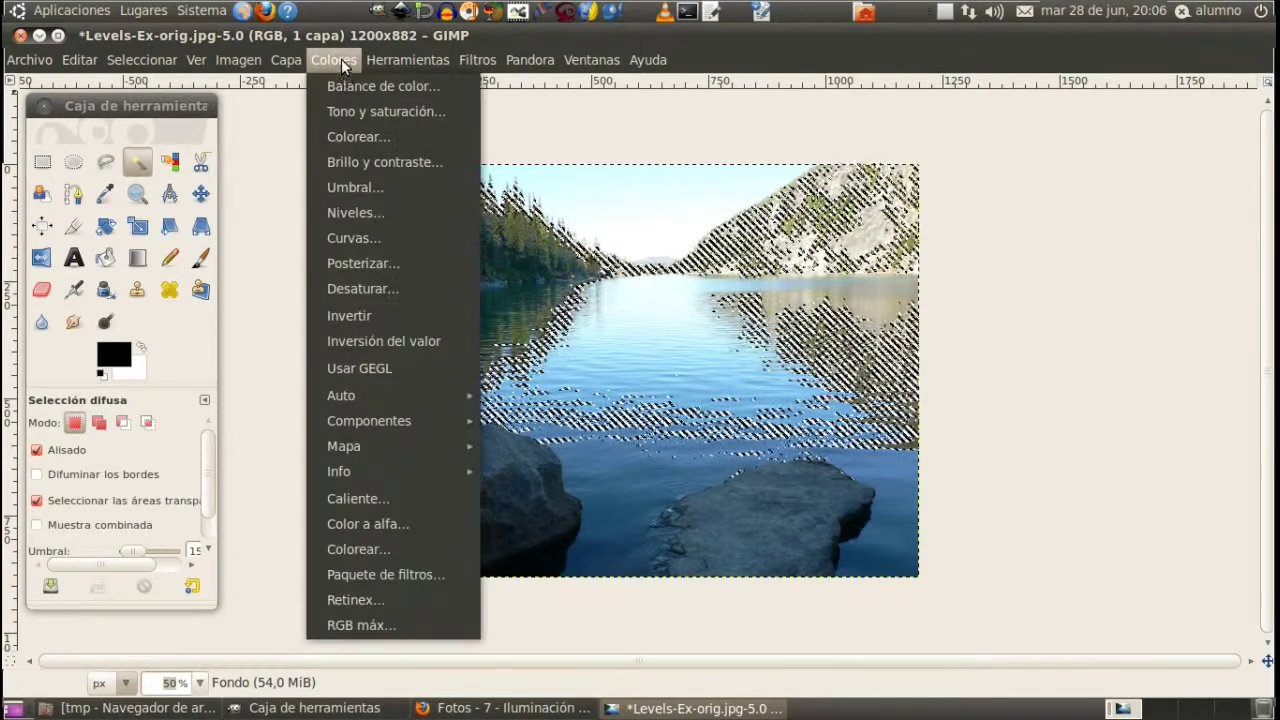
Step: Slide the Curves black point right along the bottom, apply, and deselect to deepen the lake area
click(373, 235)
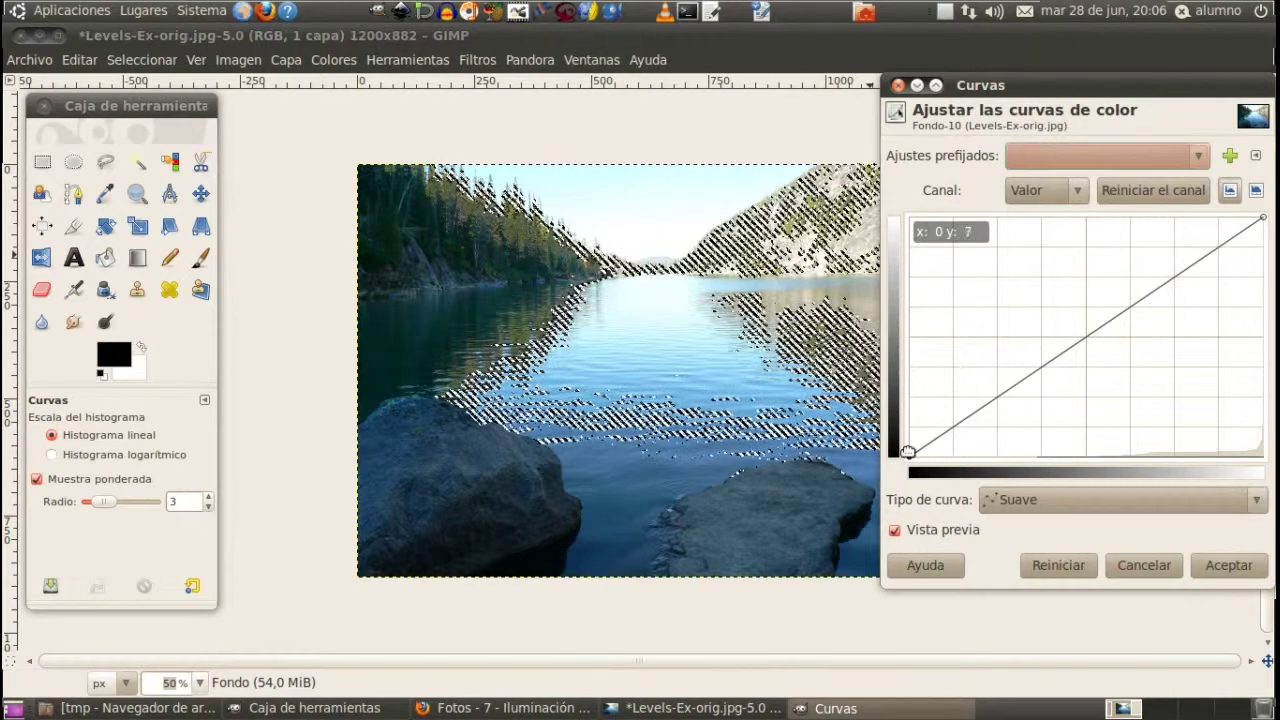
drag(911, 455, 947, 455)
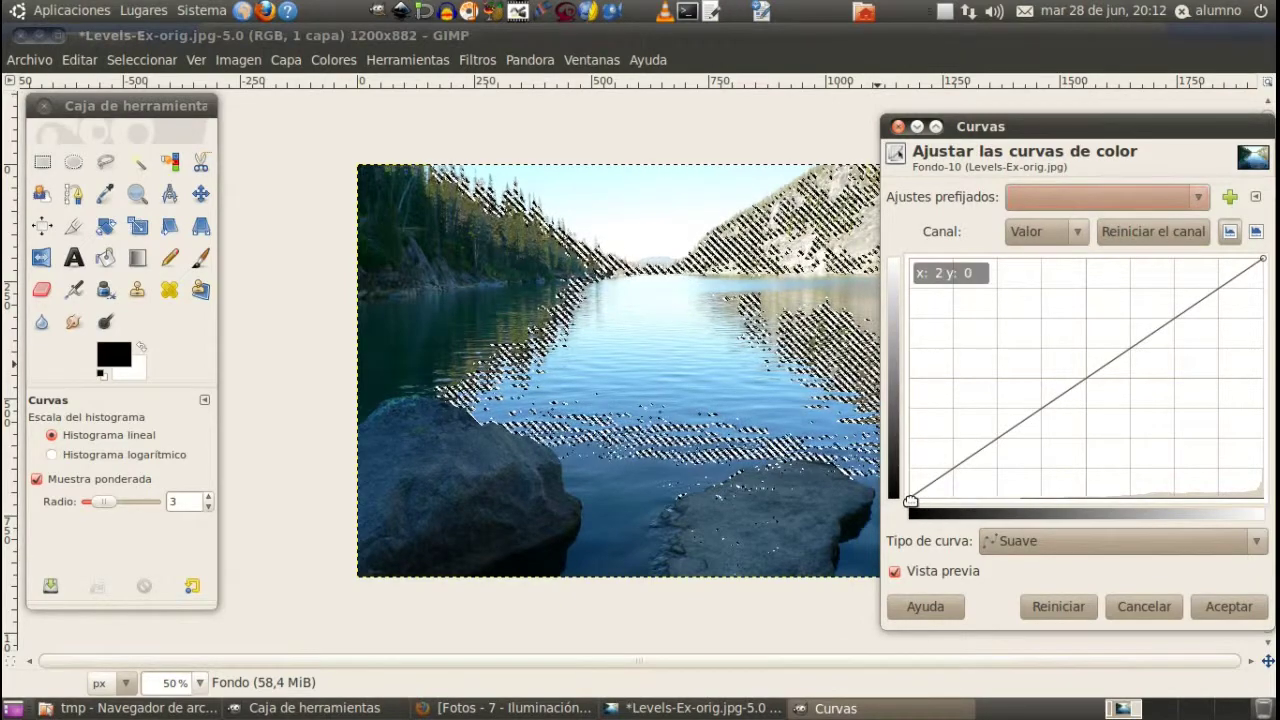
mouse_move(912, 498)
mouse_down()
mouse_move(904, 412)
mouse_move(933, 492)
mouse_up()
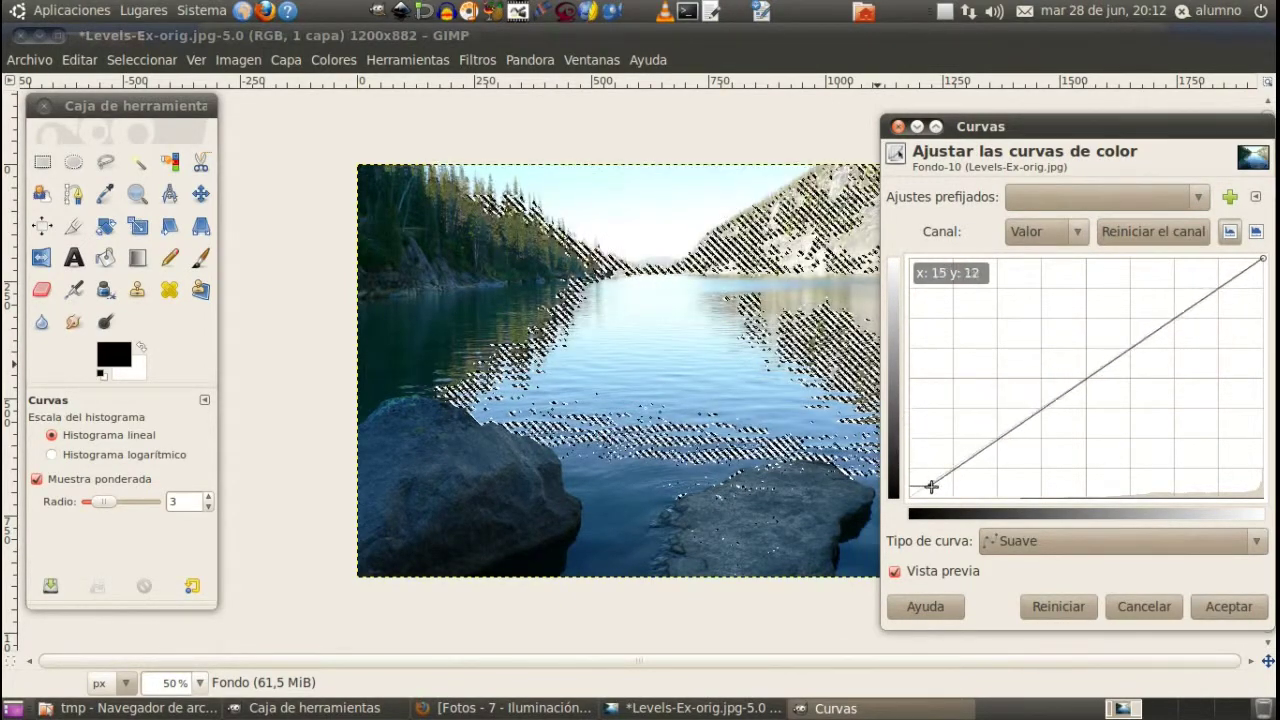
mouse_move(933, 492)
mouse_down()
mouse_move(1131, 504)
mouse_move(1044, 497)
mouse_up()
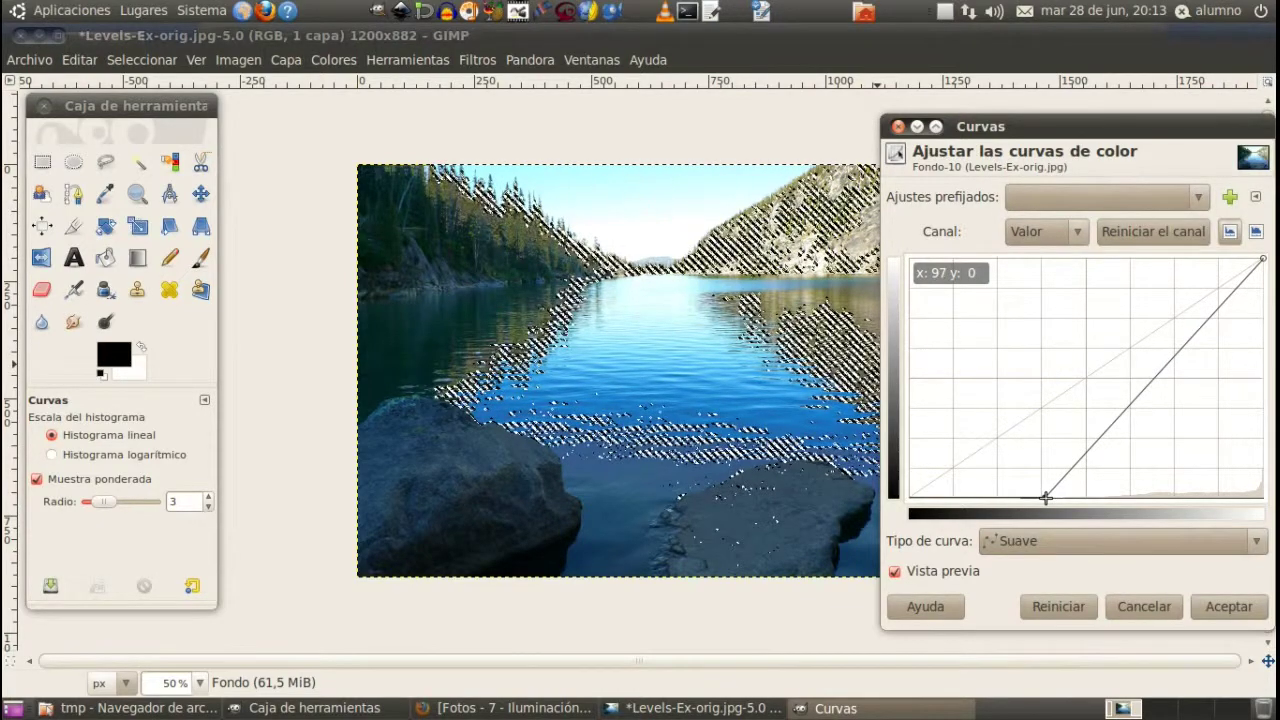
drag(1044, 497, 1041, 497)
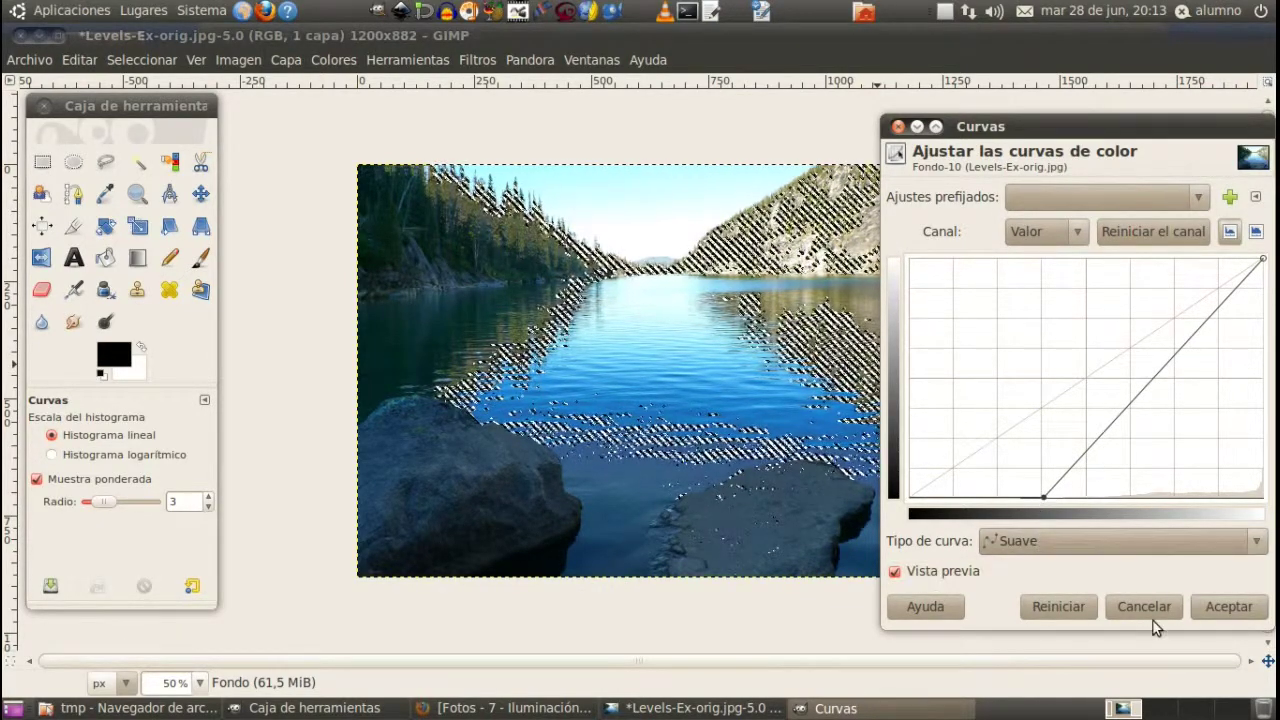
click(1228, 612)
key(u)
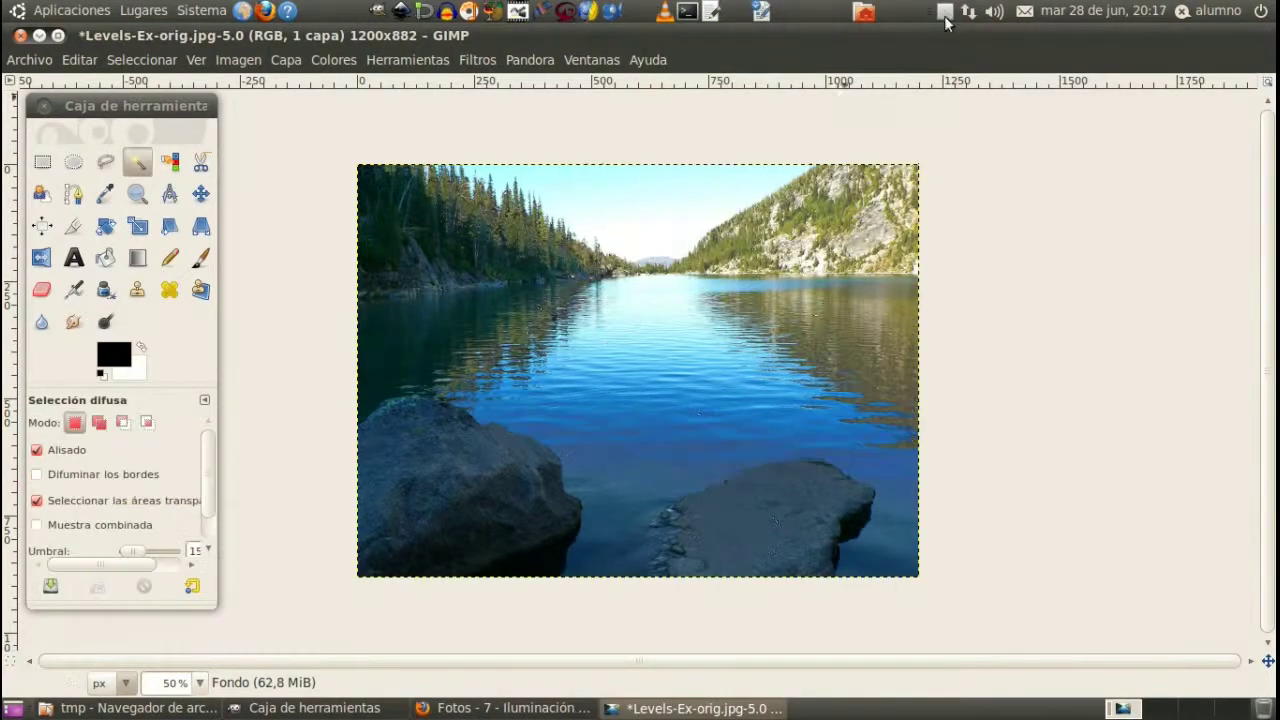